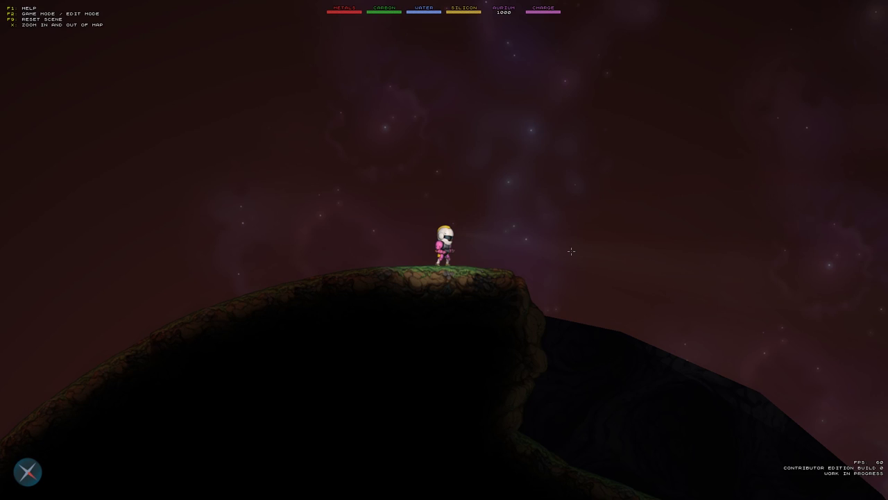
# - Switch from game mode to edit mode and reset the scene
pyautogui.press('F2')
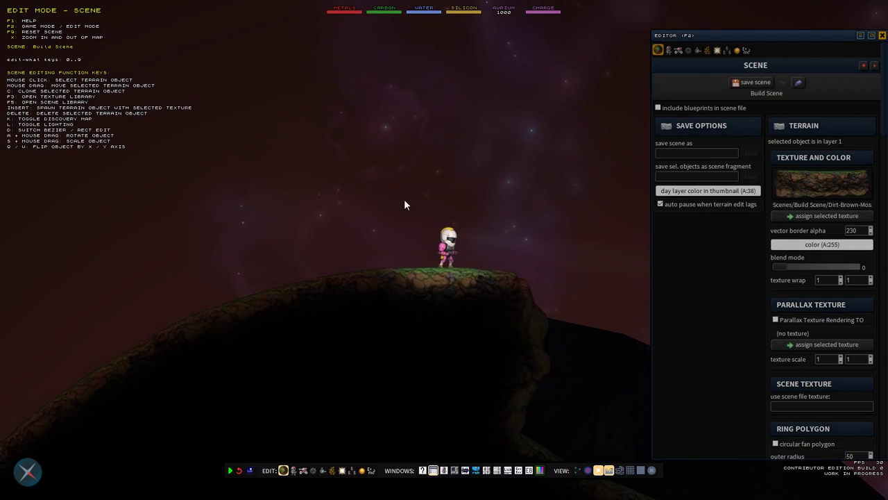
pyautogui.scroll(-1, 471, 355)
pyautogui.scroll(-3, 467, 347)
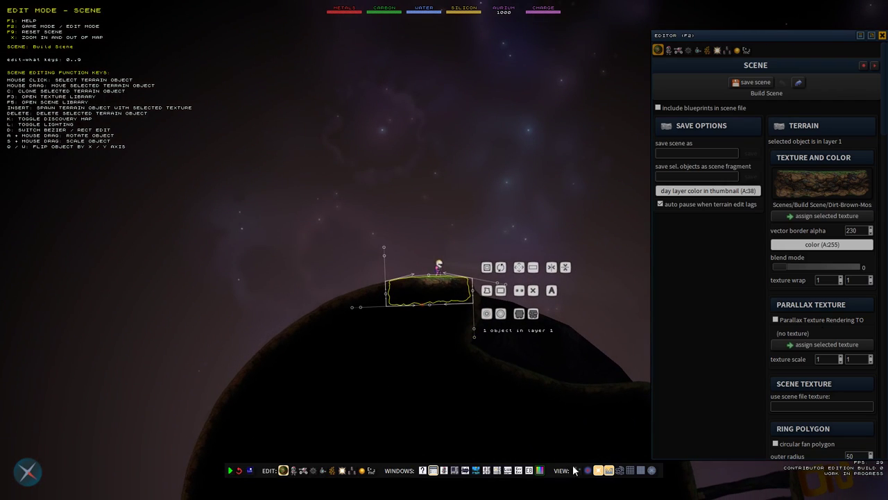
pyautogui.click(230, 472)
pyautogui.click(240, 473)
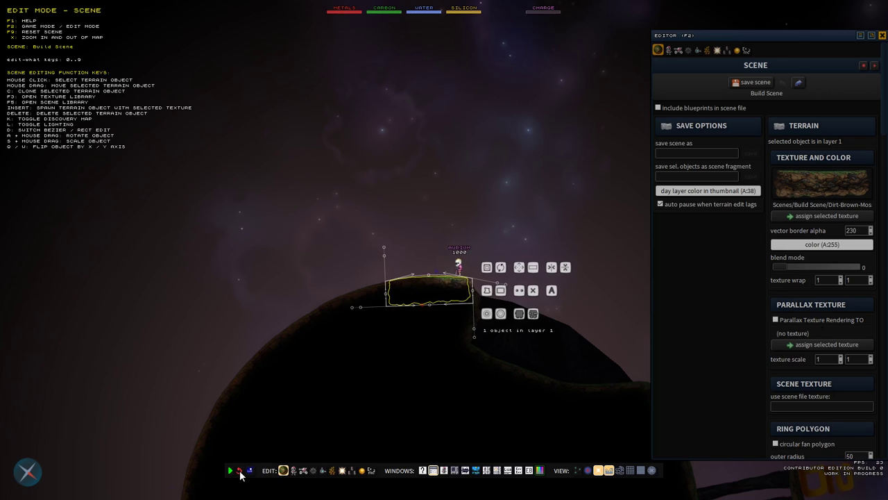
pyautogui.scroll(3, 290, 320)
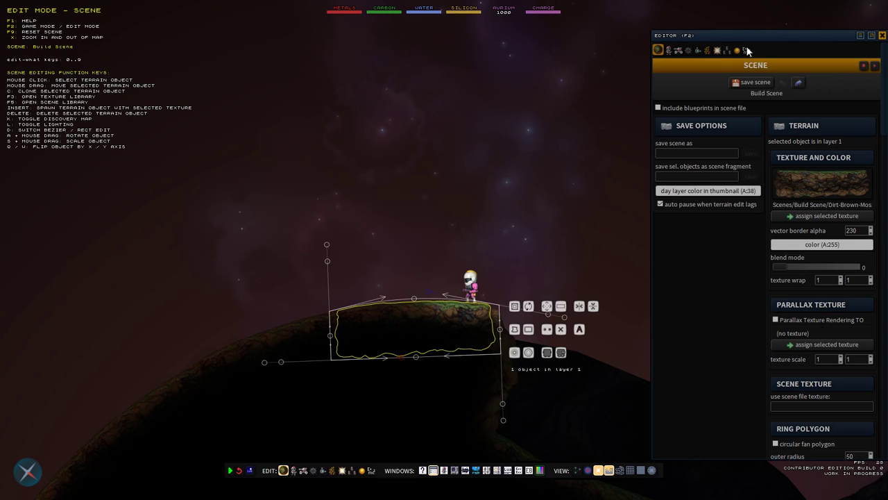
# - Go through the avatar, assembly, object and joint editing modes and close the blueprint editor
pyautogui.click(670, 49)
pyautogui.click(678, 51)
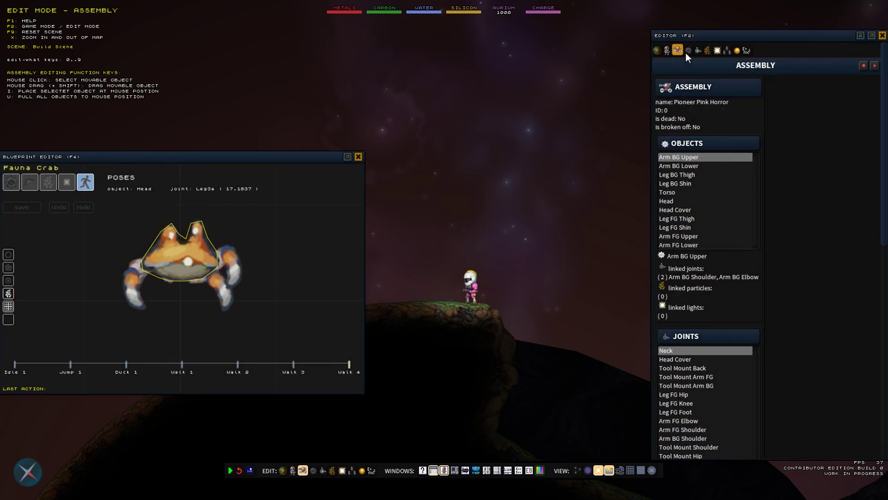
pyautogui.click(687, 50)
pyautogui.click(696, 50)
pyautogui.click(358, 157)
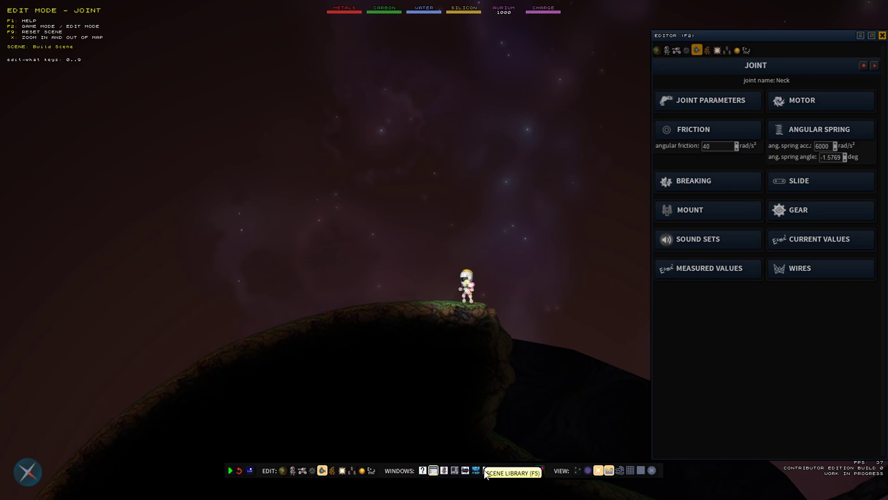
# - Browse the blueprint library, select the Bomb blueprint and close the library
pyautogui.click(489, 472)
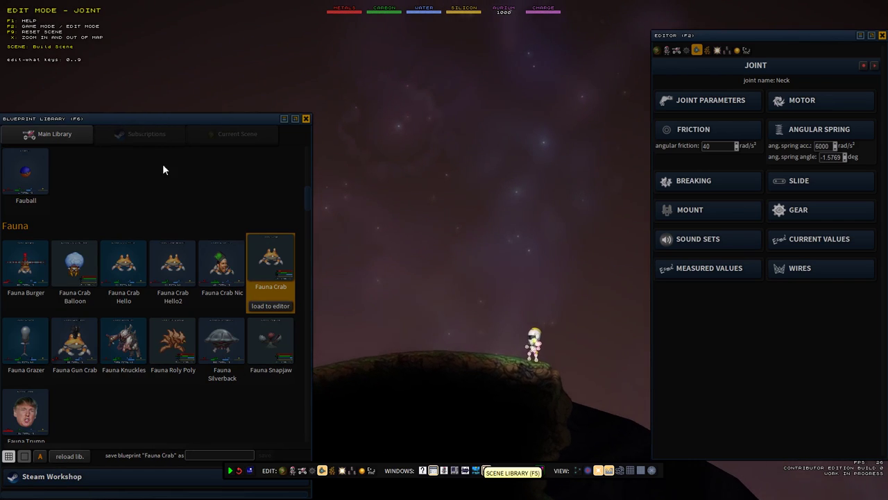
pyautogui.scroll(10, 184, 272)
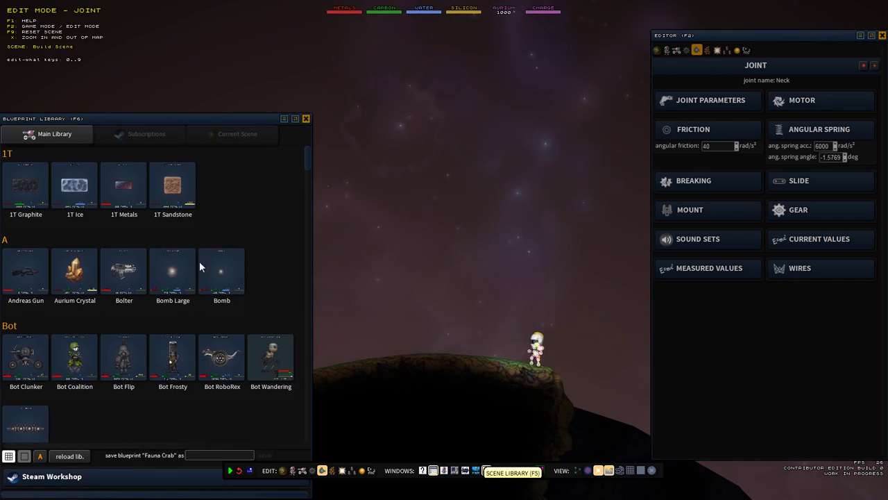
pyautogui.click(243, 277)
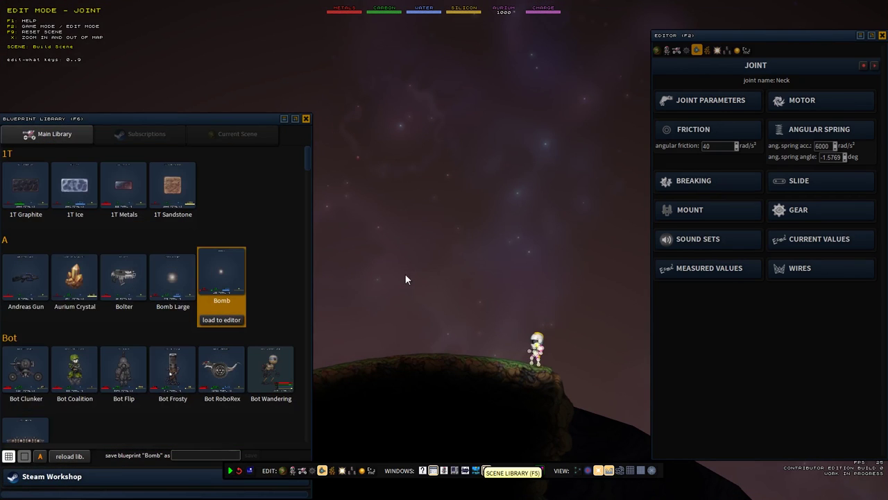
pyautogui.click(442, 249)
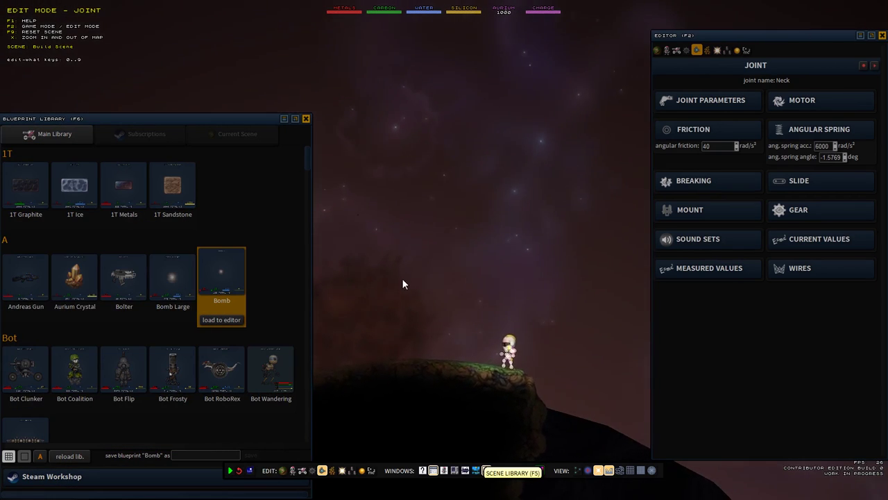
pyautogui.click(306, 119)
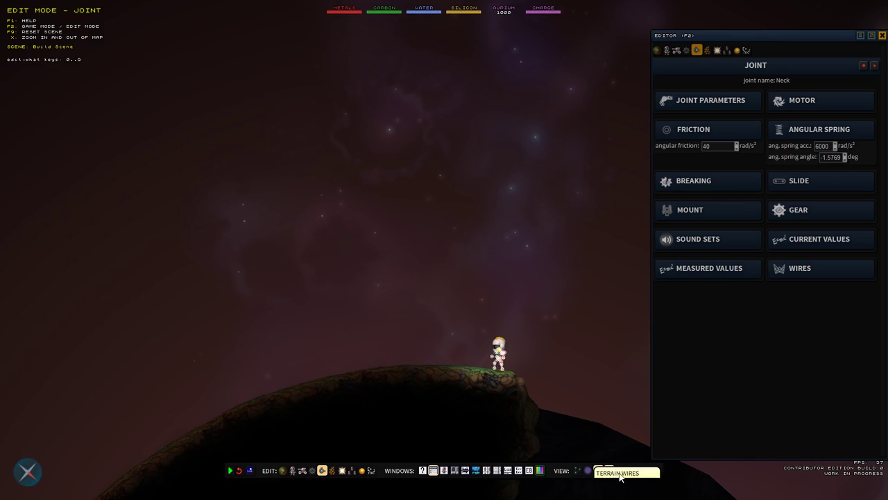
# - Try out the circular grid and the fine pixel grid overlays at different zoom levels and turn both off
pyautogui.click(651, 471)
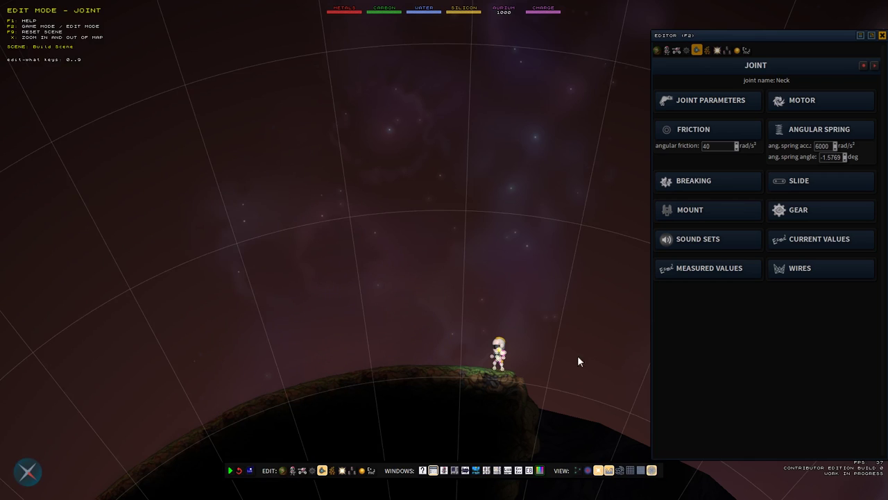
pyautogui.press('x')
pyautogui.press('x')
pyautogui.click(641, 470)
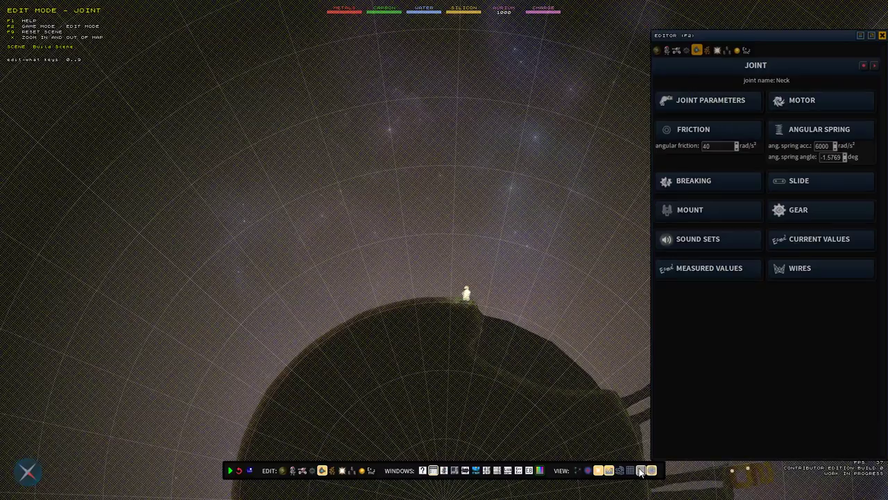
pyautogui.scroll(5, 508, 349)
pyautogui.scroll(-4, 526, 391)
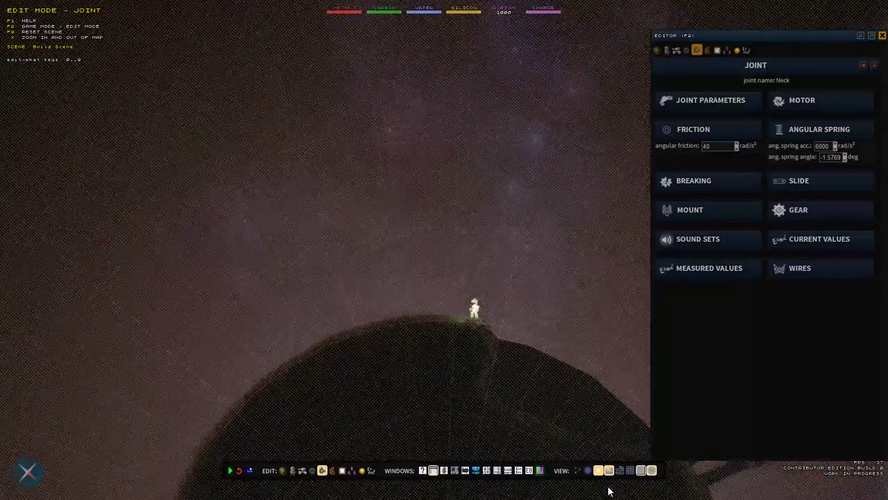
pyautogui.click(641, 473)
pyautogui.click(650, 472)
pyautogui.scroll(4, 486, 291)
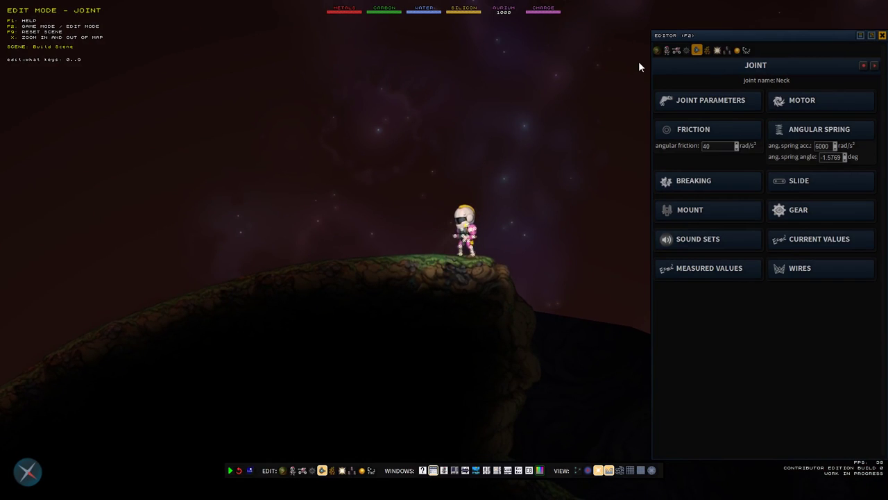
# - Return to scene editing and turn off the lighting and the discovery map
pyautogui.click(657, 51)
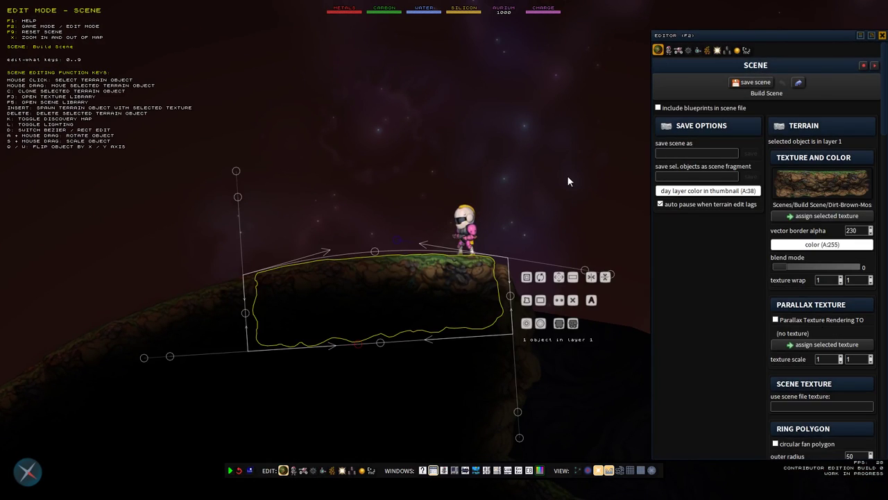
pyautogui.click(513, 226)
pyautogui.scroll(-4, 517, 226)
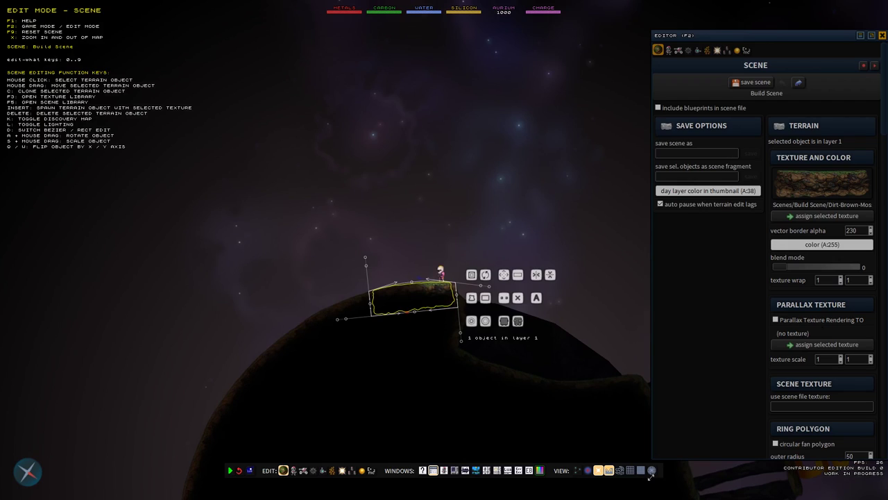
pyautogui.click(599, 471)
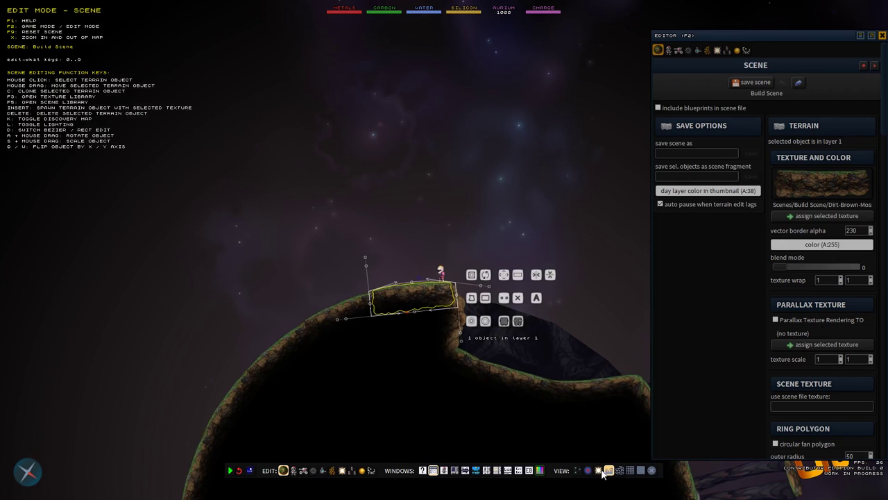
pyautogui.click(609, 471)
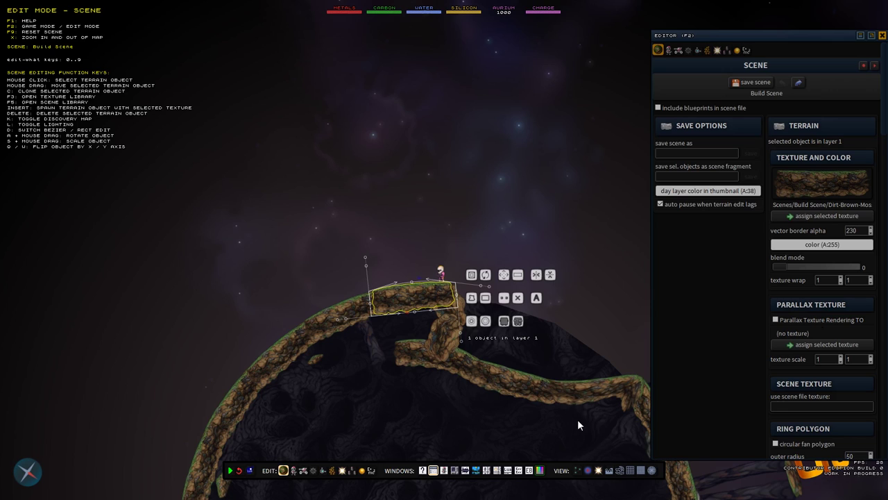
# - Select the terrain piece on the rim just left of the character and switch it from Bezier to rectangle editing
pyautogui.scroll(3, 475, 247)
pyautogui.scroll(-5, 446, 381)
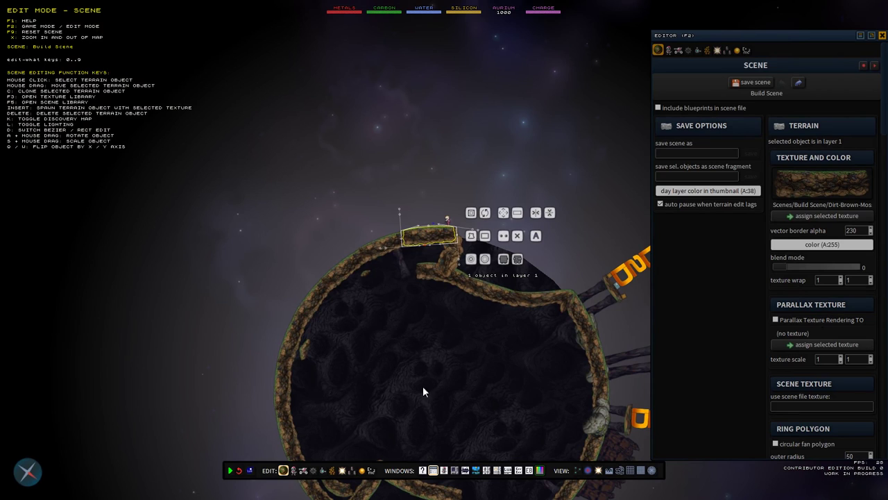
pyautogui.scroll(3, 392, 353)
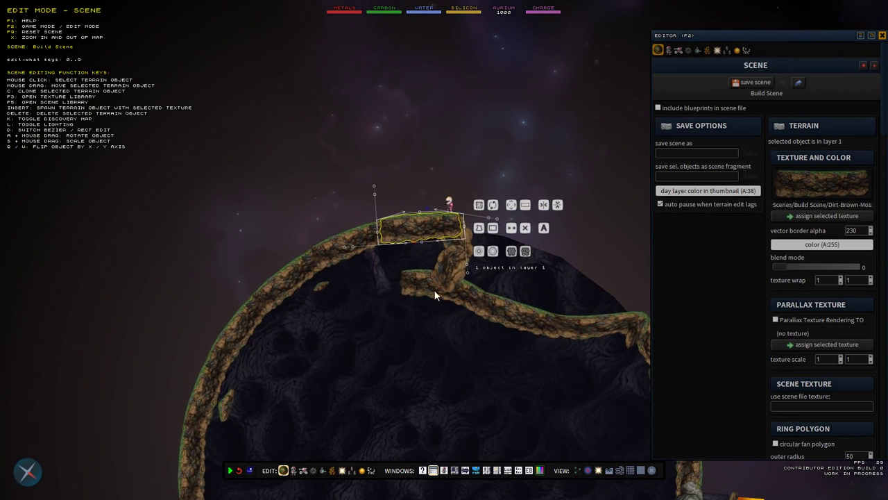
pyautogui.scroll(3, 435, 218)
pyautogui.moveTo(434, 218); pyautogui.dragTo(423, 315)
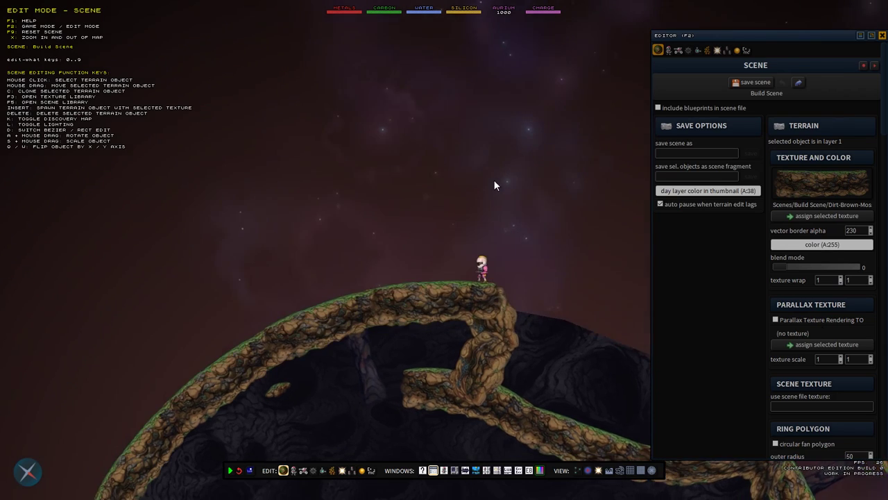
pyautogui.scroll(2, 448, 295)
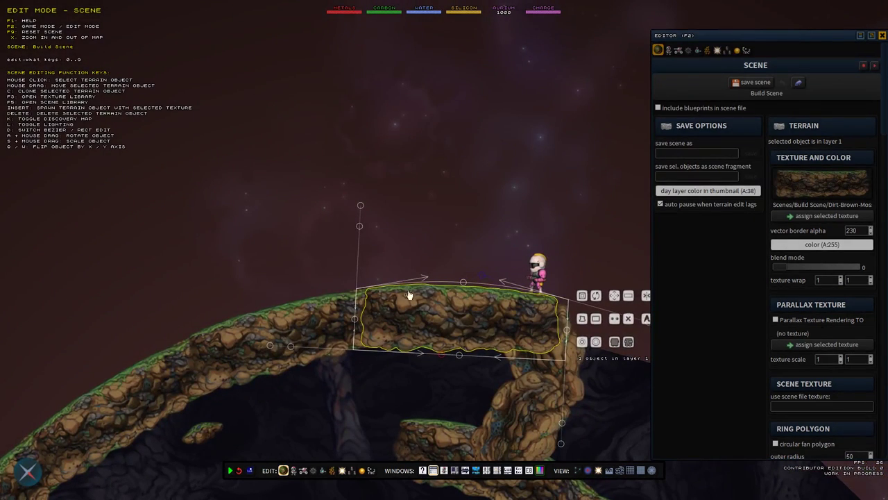
pyautogui.moveTo(452, 314); pyautogui.dragTo(420, 306)
pyautogui.press('d')
pyautogui.scroll(-3, 454, 334)
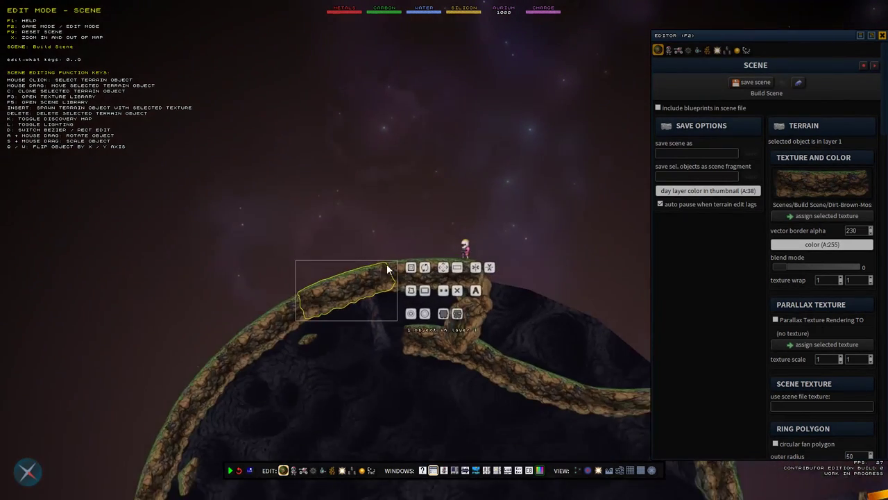
# - Box-select the terrain pieces along the planet's upper-left rim, enlarge and rotate them as a group, and set them back on the planet
pyautogui.moveTo(478, 173); pyautogui.dragTo(176, 414)
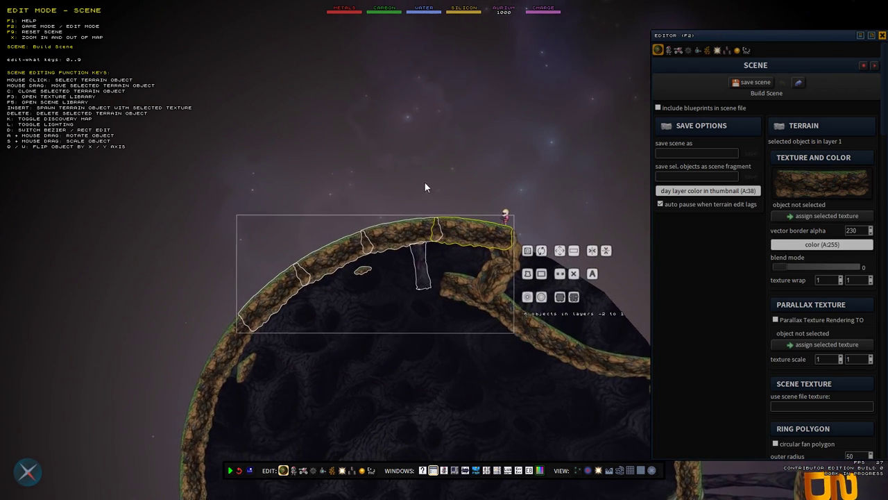
pyautogui.click(459, 159)
pyautogui.moveTo(474, 143); pyautogui.dragTo(100, 458)
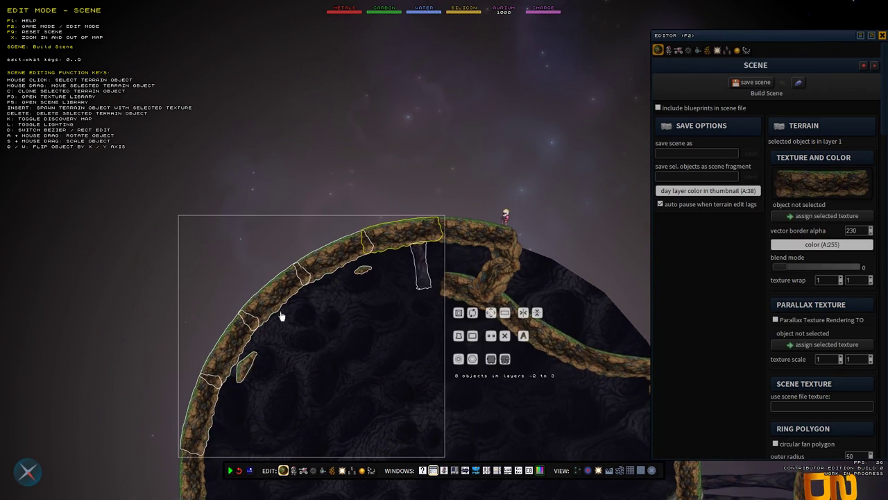
pyautogui.click(386, 220)
pyautogui.moveTo(451, 159); pyautogui.dragTo(153, 424)
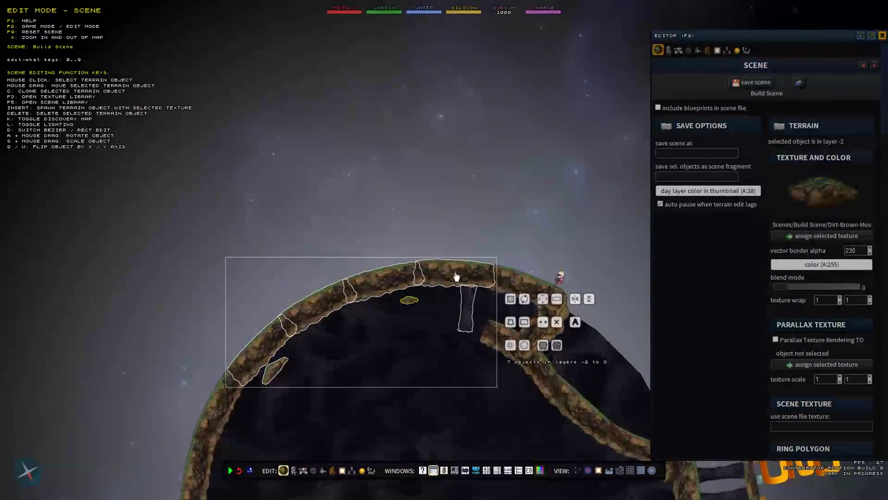
pyautogui.moveTo(454, 281); pyautogui.dragTo(444, 153)
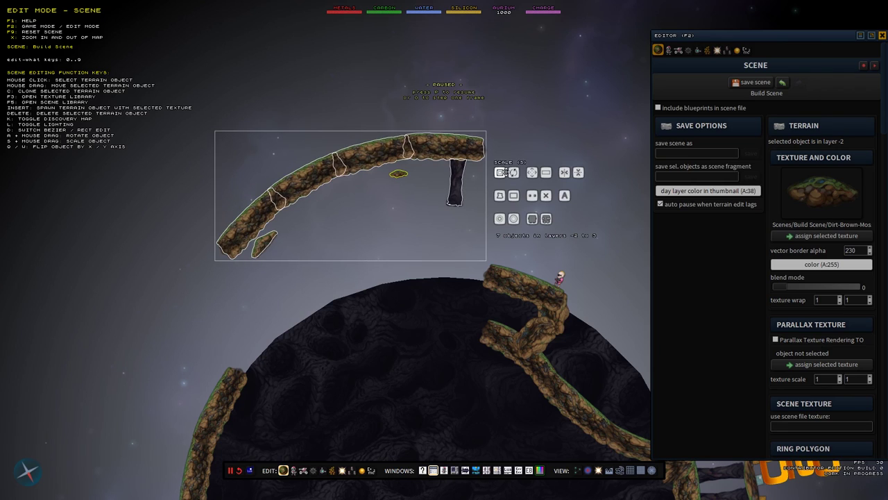
pyautogui.moveTo(513, 172); pyautogui.dragTo(431, 275)
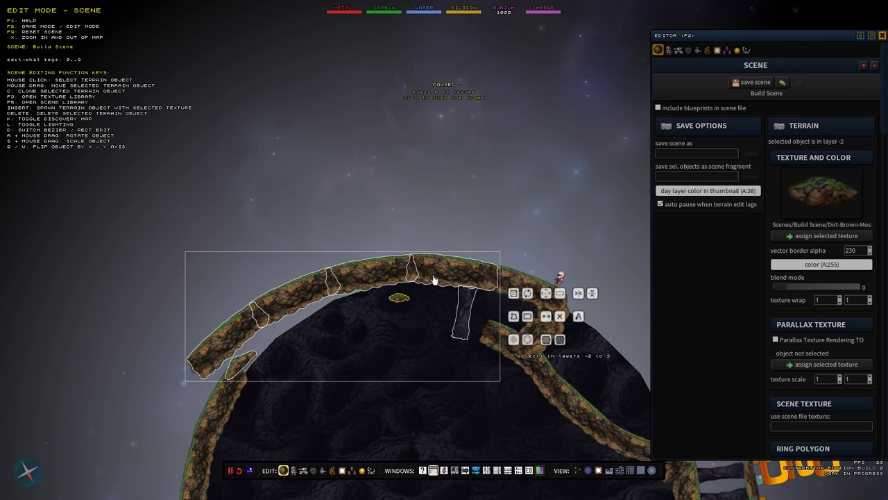
pyautogui.click(481, 212)
# - Switch the middle terrain piece at the planet's top to Bezier editing and bend its left end upward into a short curved ramp
pyautogui.scroll(3, 483, 214)
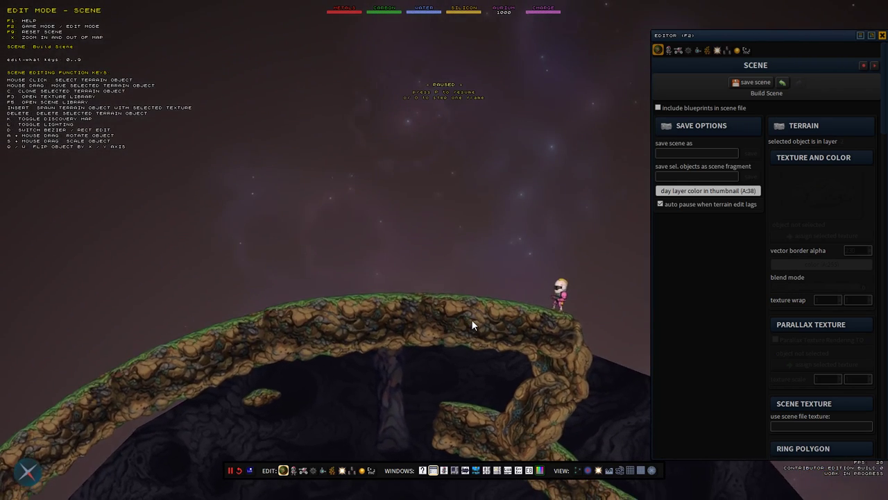
pyautogui.click(471, 321)
pyautogui.click(319, 331)
pyautogui.moveTo(337, 296); pyautogui.dragTo(392, 249)
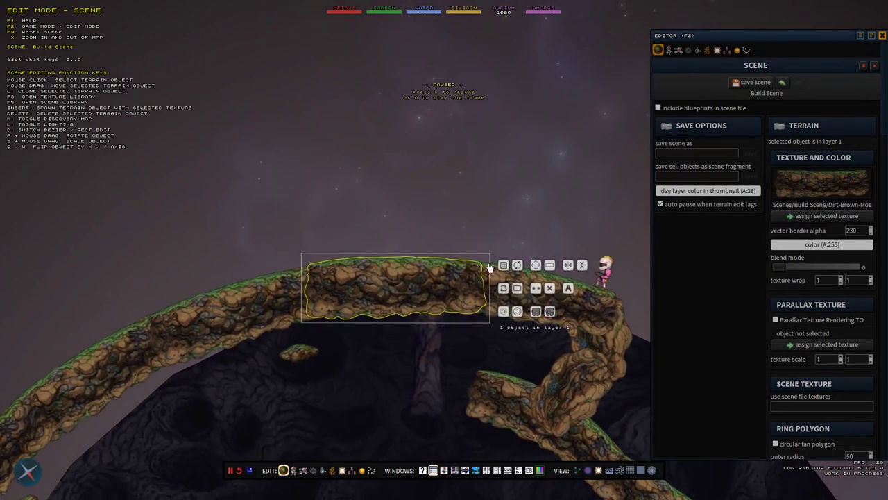
pyautogui.click(506, 286)
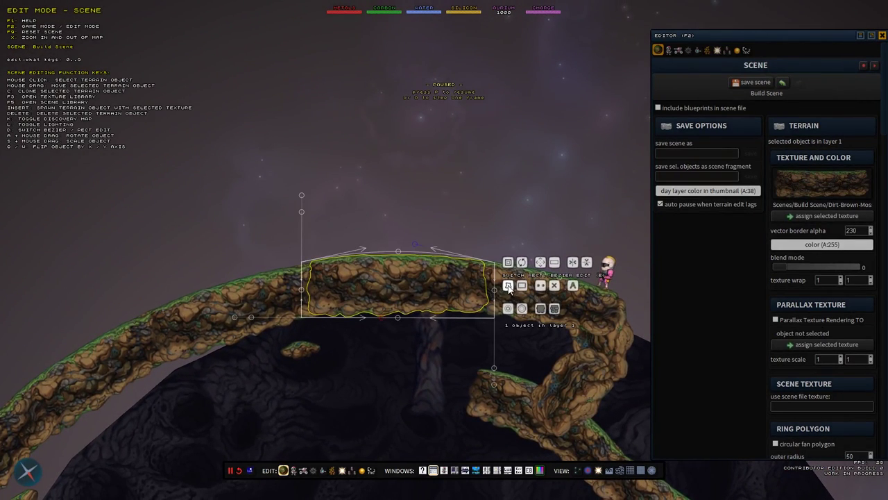
pyautogui.moveTo(306, 294); pyautogui.dragTo(268, 87)
pyautogui.moveTo(387, 237); pyautogui.dragTo(341, 270)
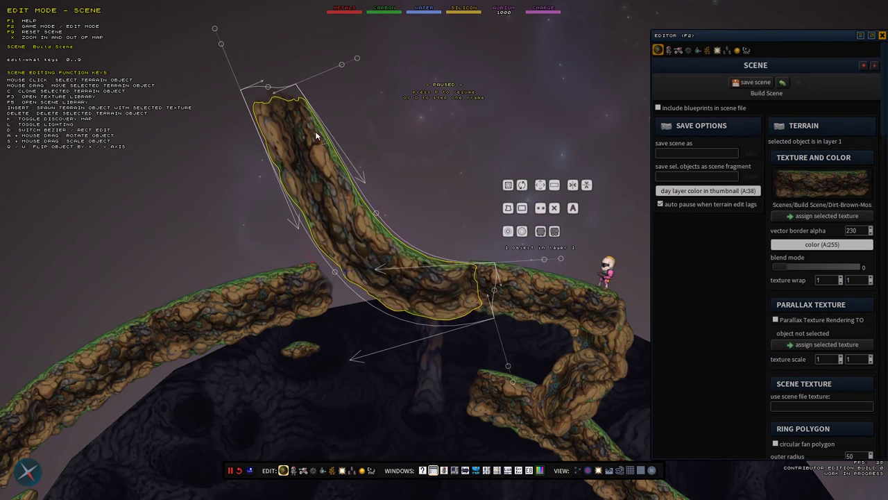
pyautogui.moveTo(268, 87); pyautogui.dragTo(344, 219)
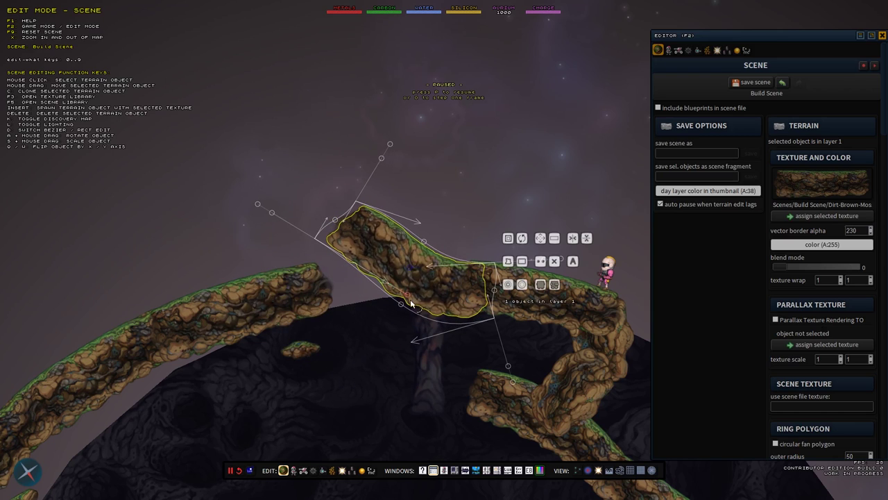
pyautogui.moveTo(427, 295); pyautogui.dragTo(432, 284)
pyautogui.moveTo(436, 201); pyautogui.dragTo(425, 242)
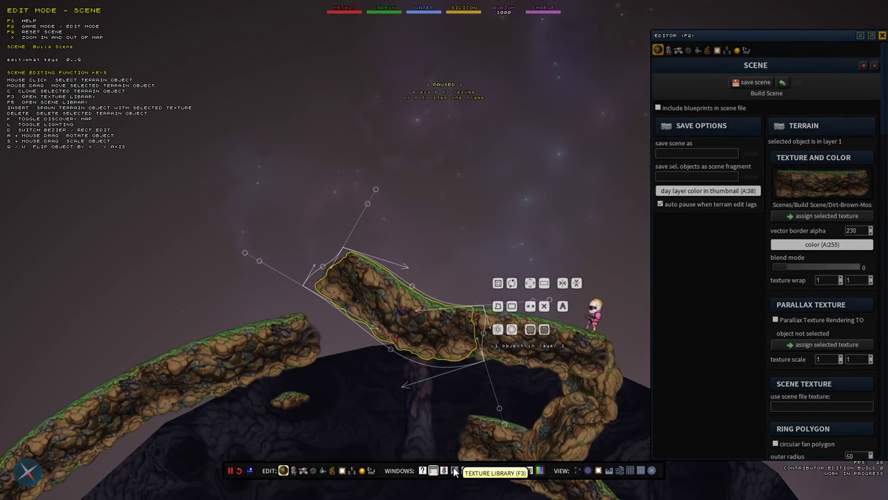
# - Open the texture library and browse its Fonts, Editor, Lights and Junk folders
pyautogui.click(454, 470)
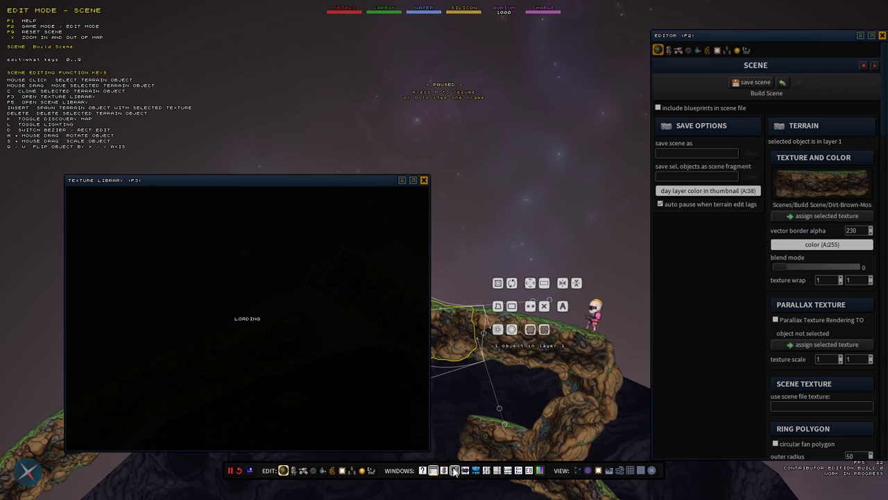
pyautogui.moveTo(187, 179); pyautogui.dragTo(124, 139)
pyautogui.click(23, 251)
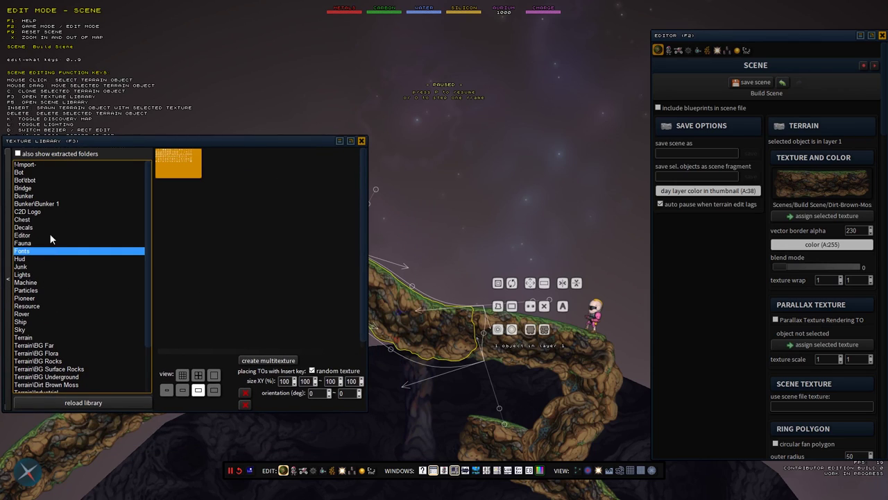
pyautogui.click(50, 235)
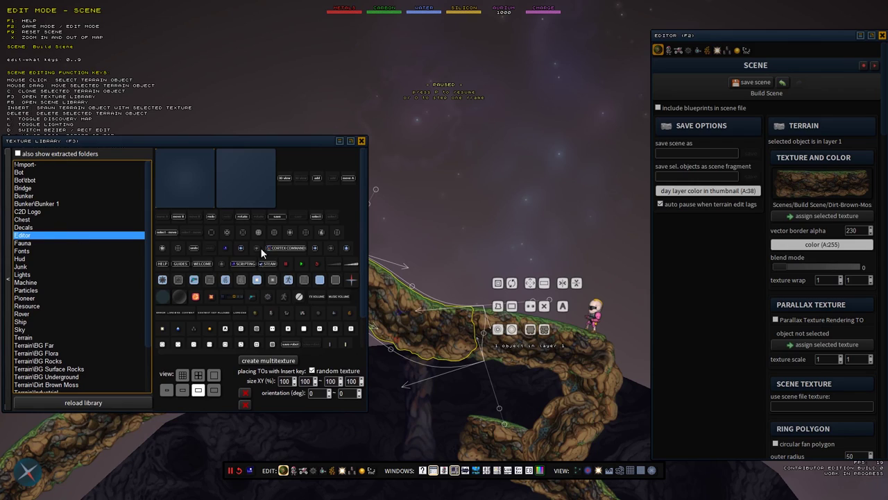
pyautogui.click(37, 274)
pyautogui.click(36, 266)
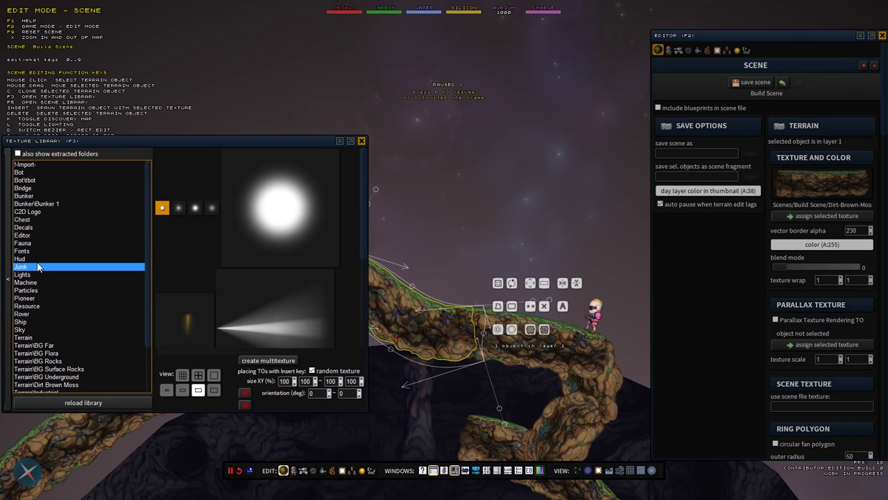
# - Place the round grey rock texture from the Junk folder on the terrain near the character and assign it to layer 1
pyautogui.scroll(-3, 341, 264)
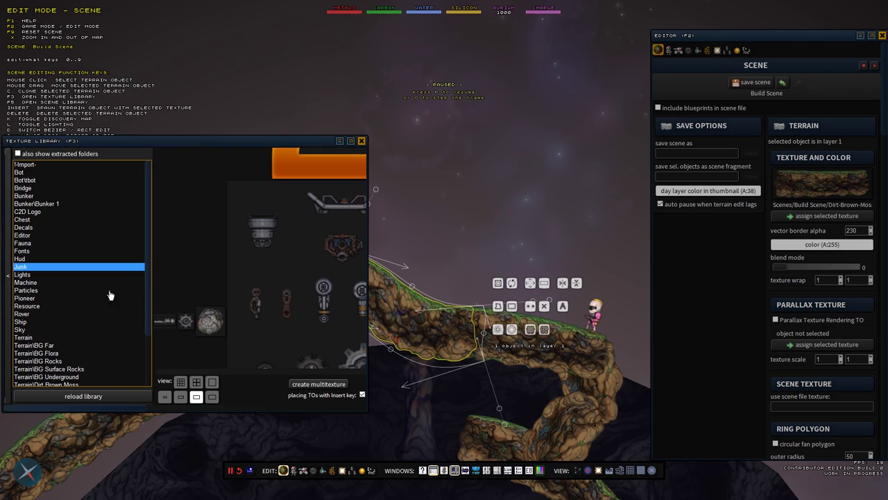
pyautogui.moveTo(205, 319); pyautogui.dragTo(458, 326)
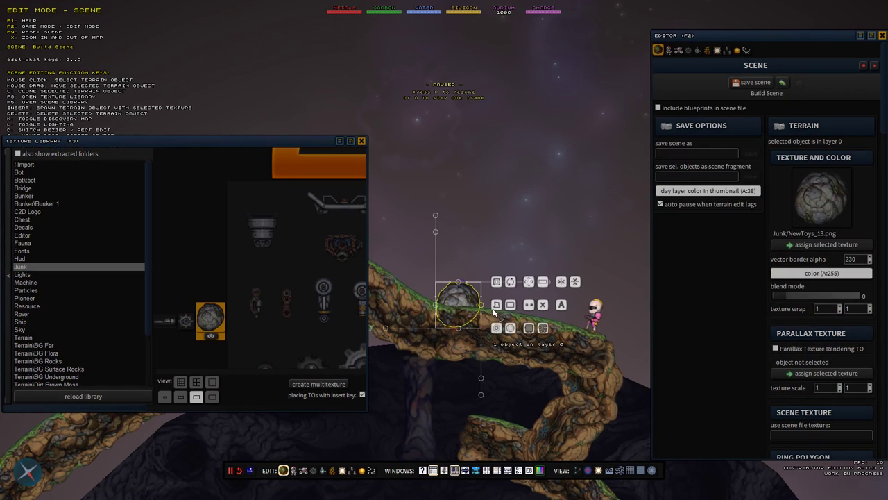
pyautogui.click(510, 330)
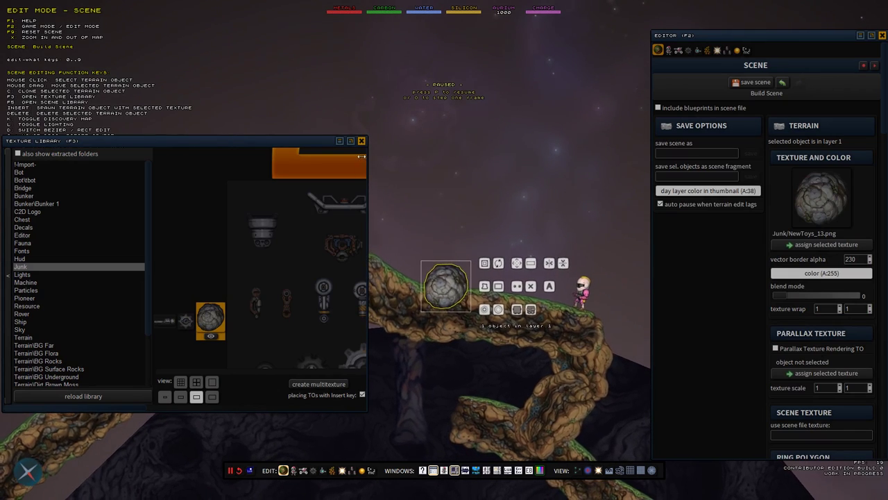
# - Close the texture library, clone the rock twice along the rim, and enlarge the leftmost copy into a big boulder
pyautogui.press('F3')
pyautogui.moveTo(473, 293)
pyautogui.mouseDown()
pyautogui.moveTo(468, 329)
pyautogui.moveTo(390, 266)
pyautogui.moveTo(386, 310)
pyautogui.moveTo(319, 250)
pyautogui.moveTo(315, 305)
pyautogui.mouseUp()
pyautogui.press('c')
pyautogui.press('s')
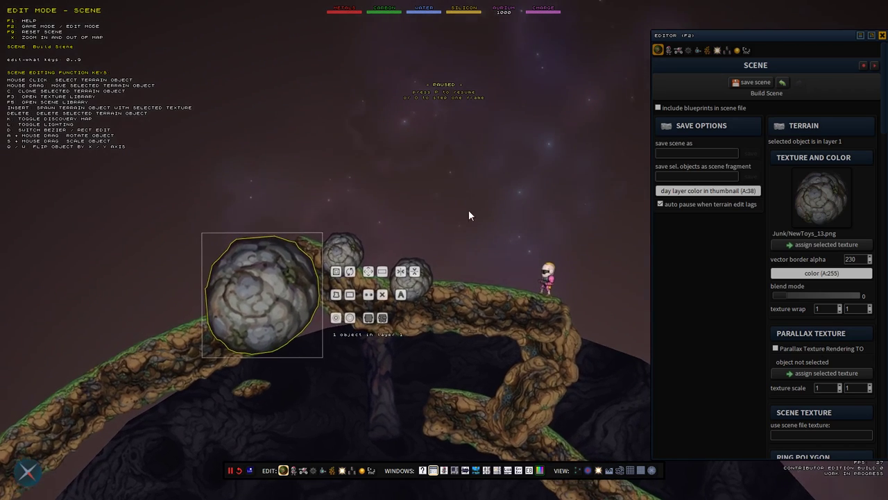
# - Switch to game mode, resume the simulation, and move the character around the new rocks to test them
pyautogui.press('F2')
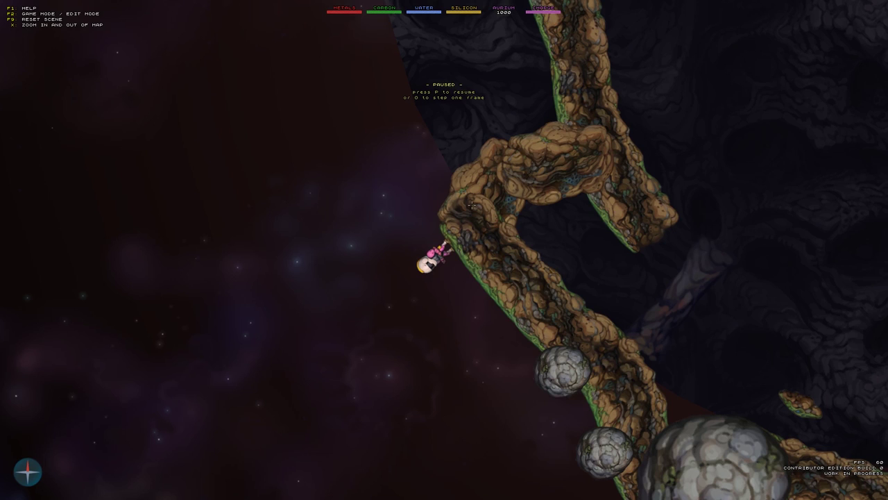
pyautogui.press('p')
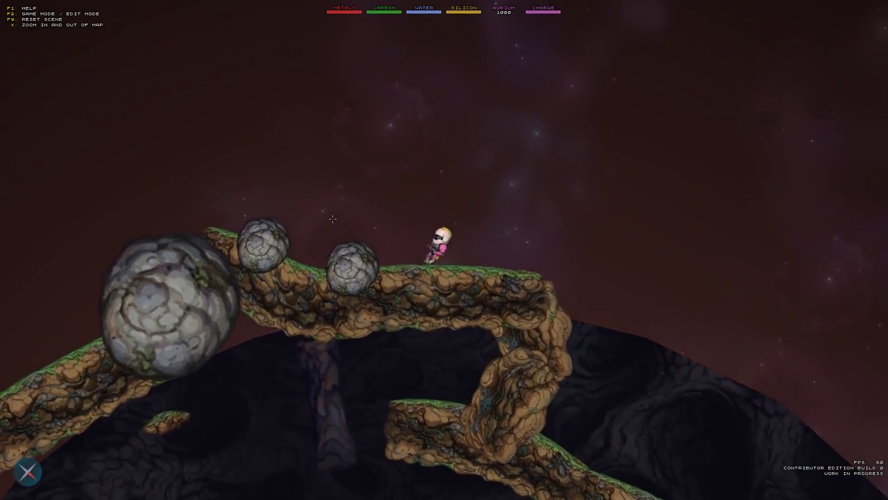
pyautogui.press('a')
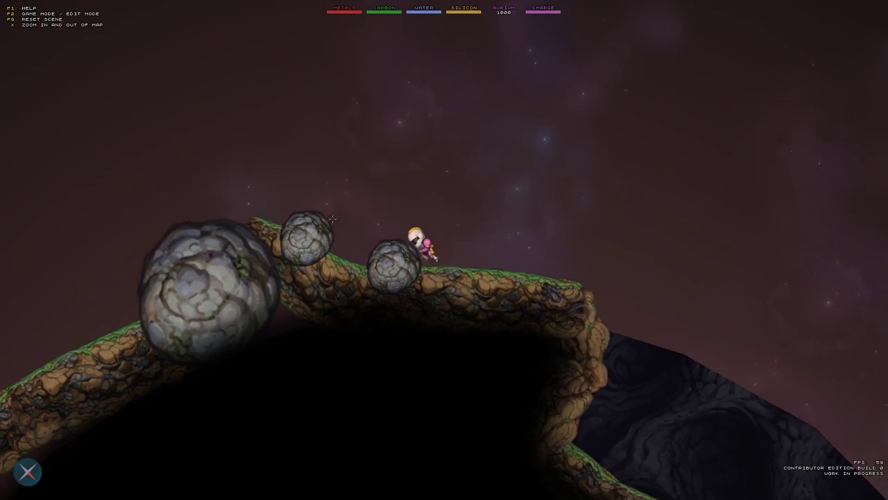
pyautogui.press('a')
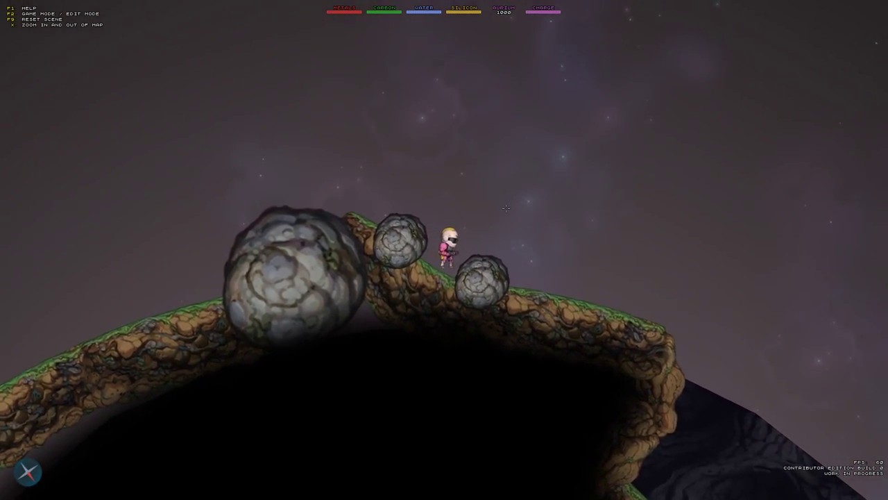
pyautogui.press('d')
pyautogui.press('w')
# - Look through the Steam guides in the help window, open the Editing Scenes guide to examine its sections, and close the help
pyautogui.press('F1')
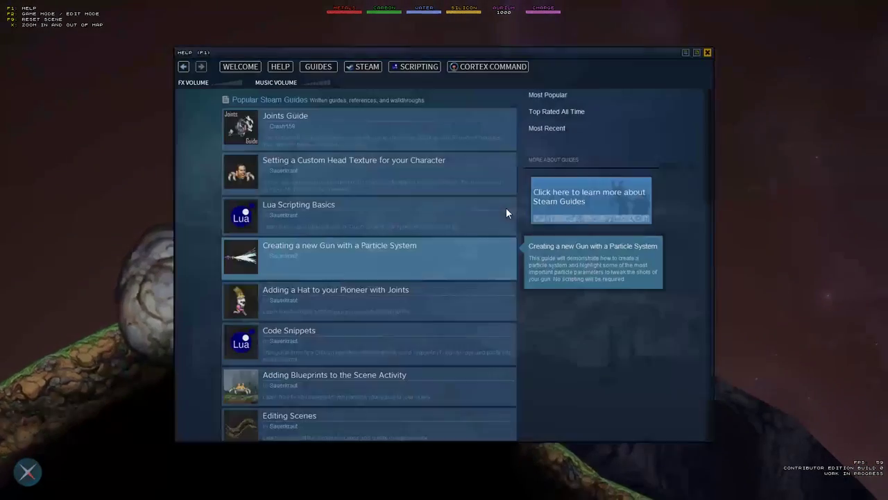
pyautogui.scroll(3, 275, 123)
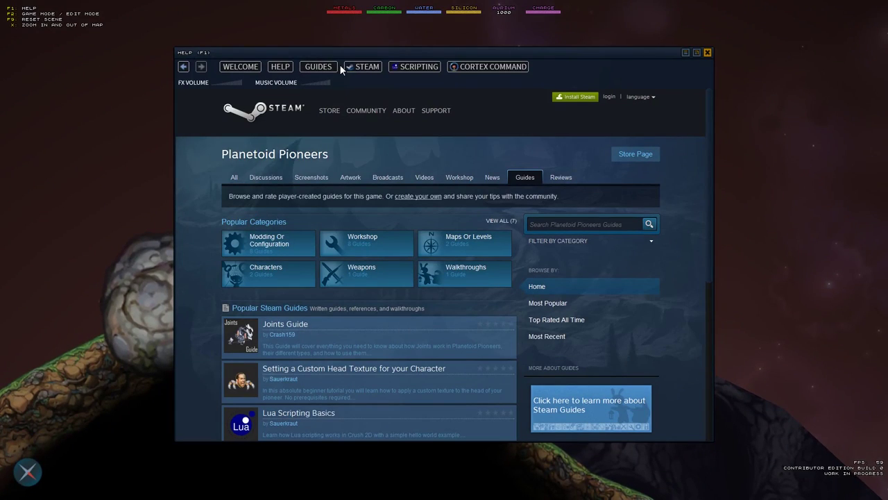
pyautogui.scroll(-4, 339, 335)
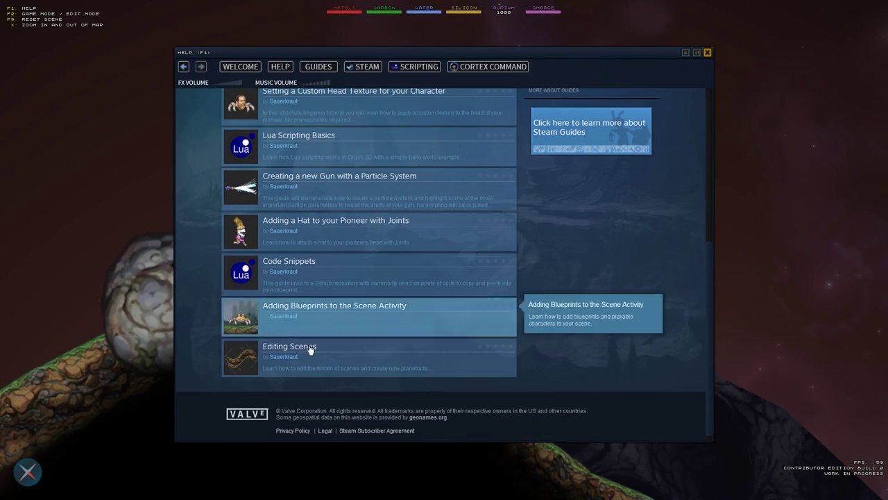
pyautogui.scroll(4, 267, 153)
pyautogui.scroll(-4, 297, 375)
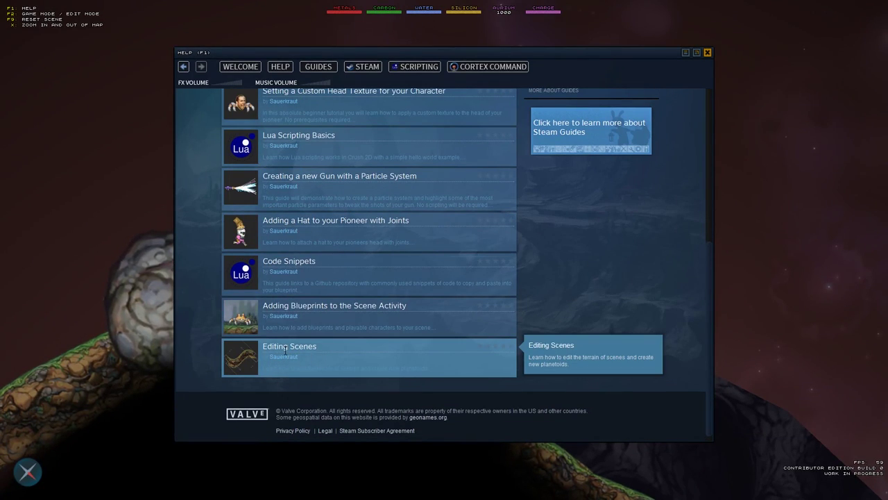
pyautogui.click(285, 350)
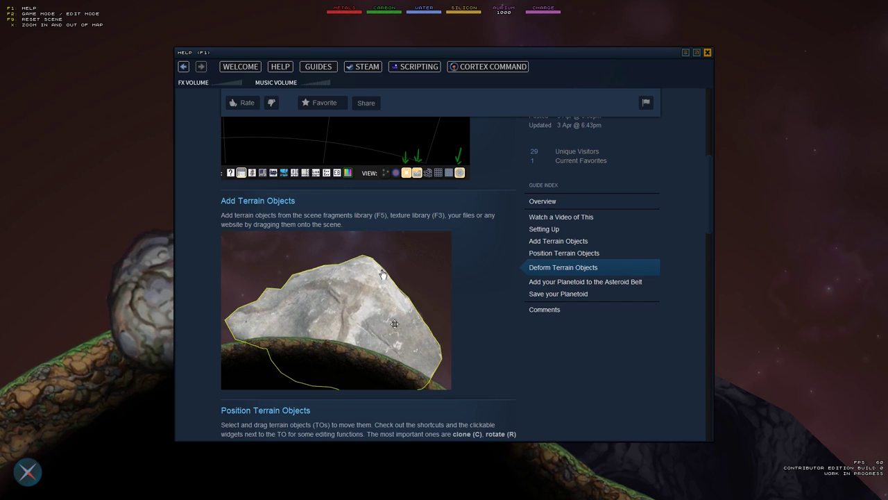
pyautogui.scroll(6, 382, 274)
pyautogui.press('F1')
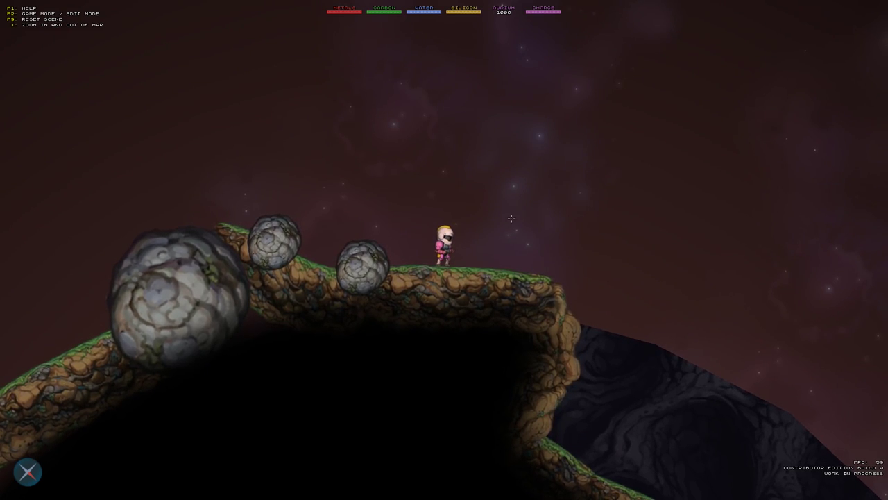
# - Return to edit mode, switch to Activity editing, and reset the simulation to open the activity's blueprint settings
pyautogui.press('F2')
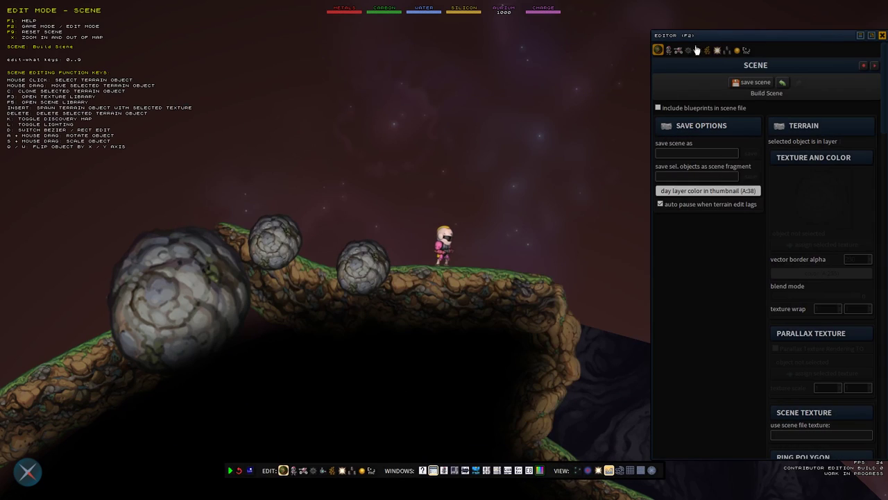
pyautogui.click(727, 50)
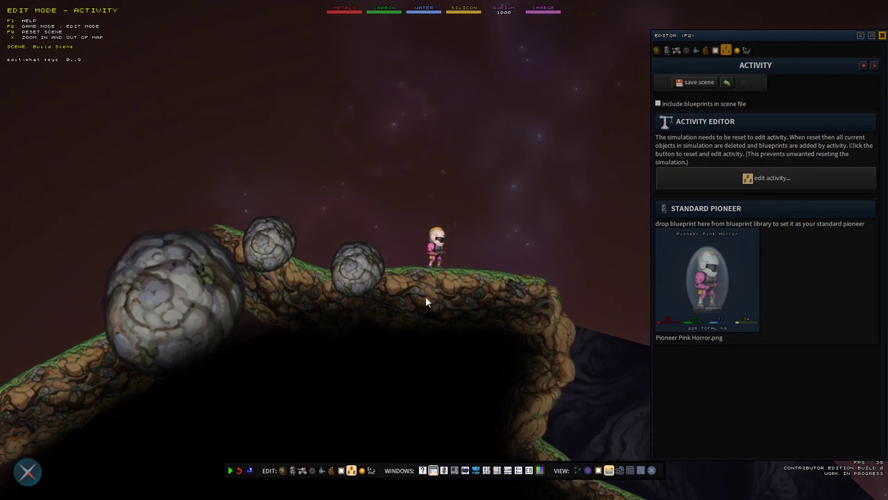
pyautogui.click(760, 180)
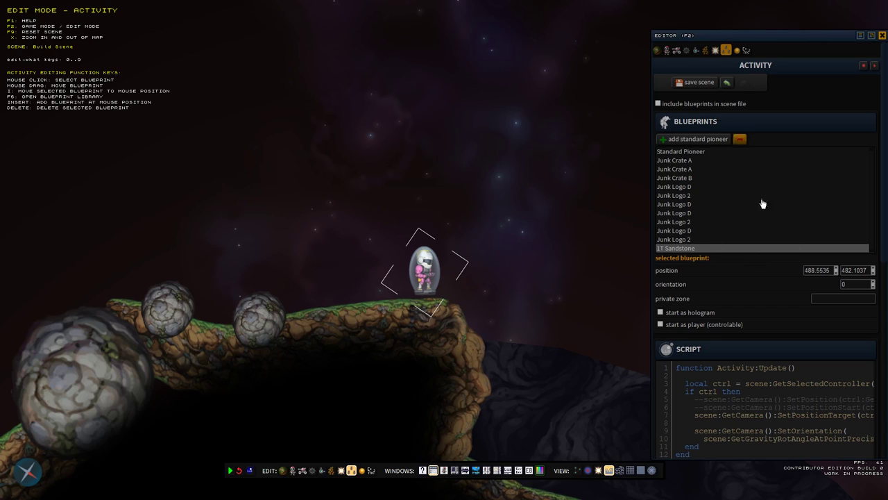
pyautogui.scroll(-5, 686, 341)
pyautogui.scroll(5, 689, 215)
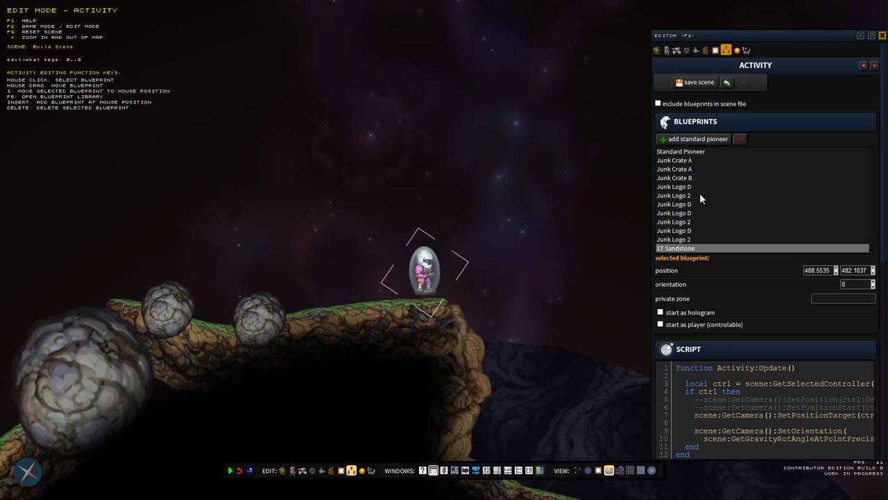
# - Select the first Junk Crate A blueprint in the list, and select the D2D tower's logo letters one by one in the scene
pyautogui.click(670, 160)
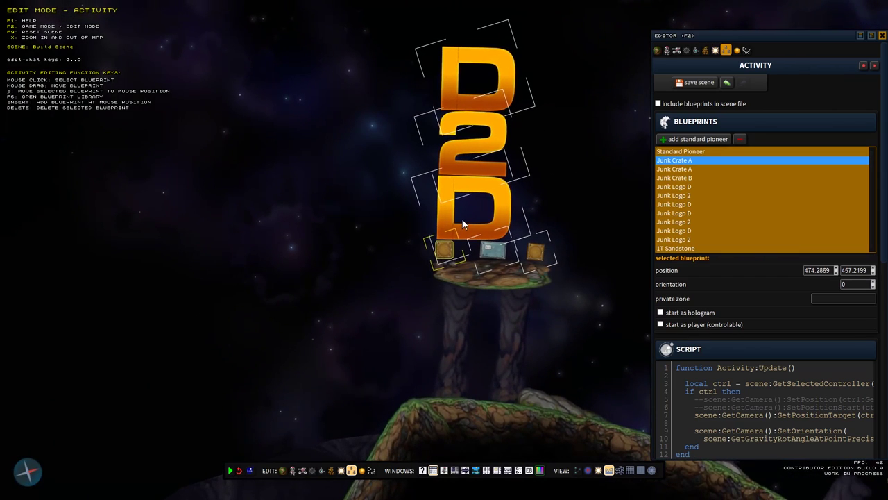
pyautogui.click(462, 220)
pyautogui.click(460, 140)
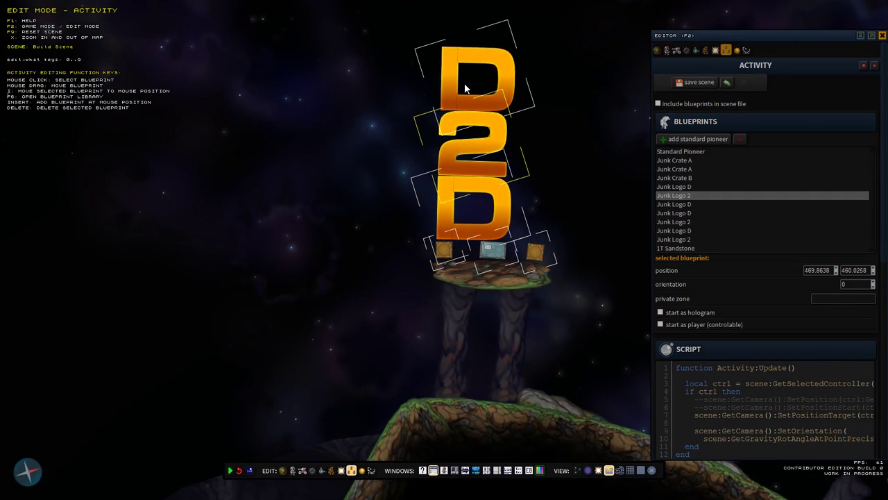
pyautogui.click(464, 82)
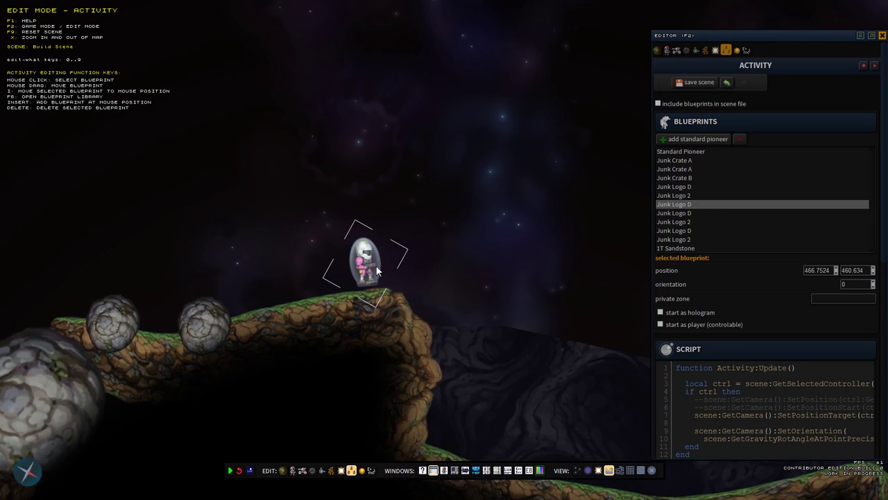
# - Move the Standard Pioneer onto the top of the D2D tower and add a Bolter from the blueprint library beside it
pyautogui.click(358, 271)
pyautogui.moveTo(349, 268); pyautogui.dragTo(561, 307)
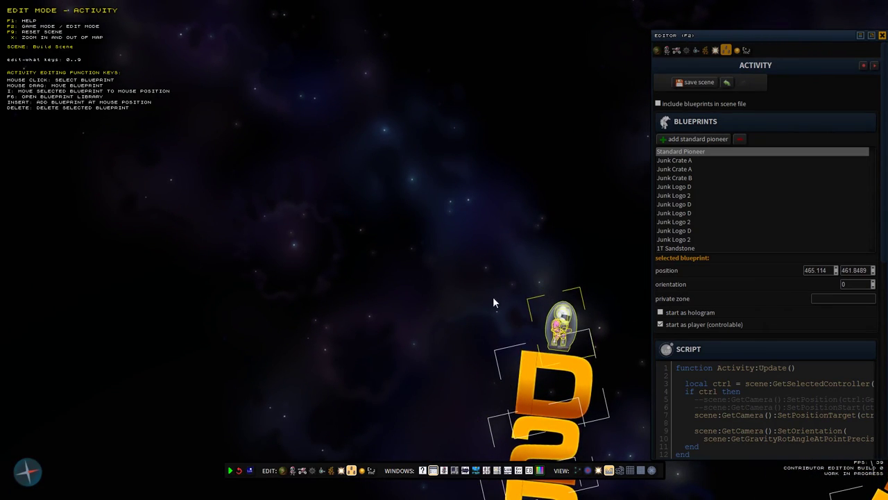
pyautogui.press('F6')
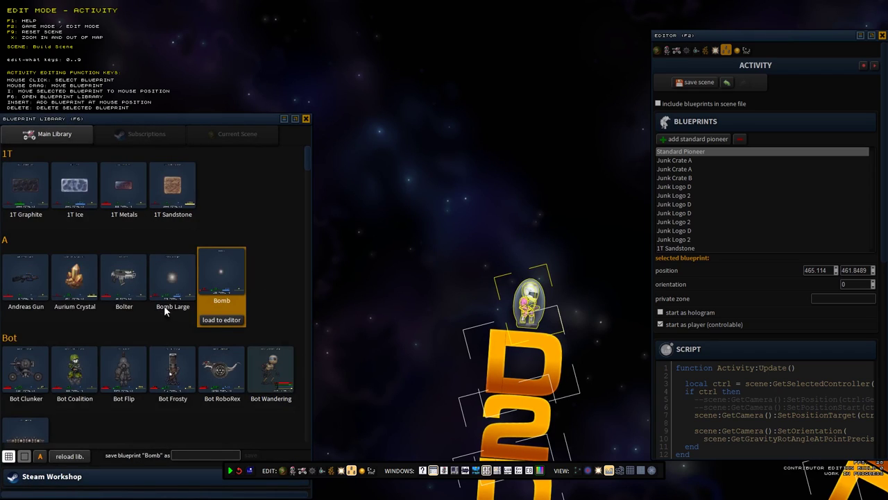
pyautogui.scroll(-1, 147, 303)
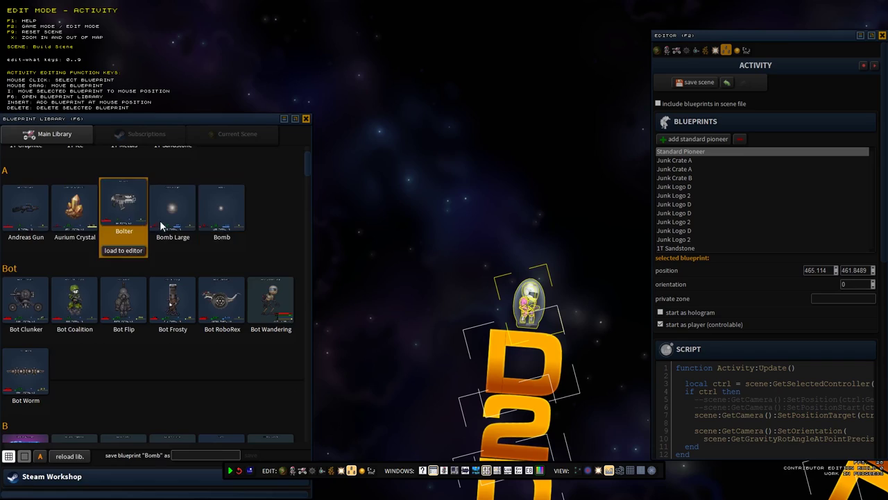
pyautogui.moveTo(129, 222); pyautogui.dragTo(562, 307)
pyautogui.click(561, 304)
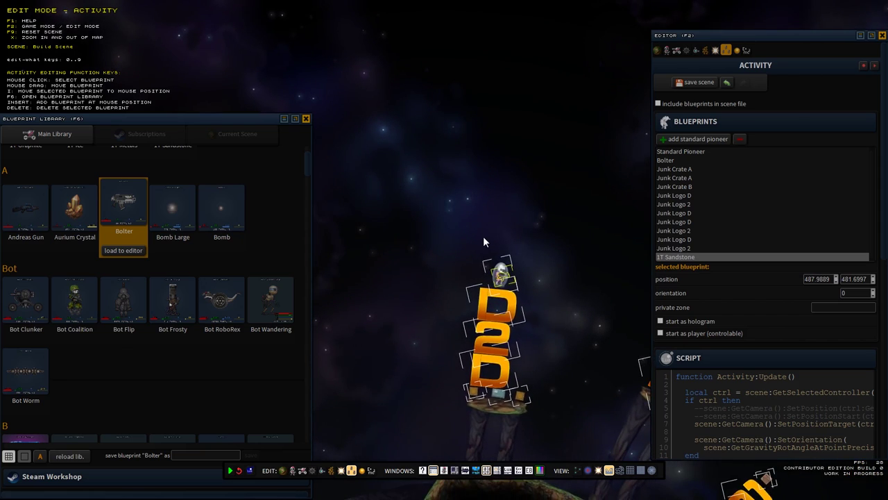
# - Play-test the scene in game mode by moving the pioneer off the tower to the Bolter on the ground, and return to edit mode
pyautogui.press('F2')
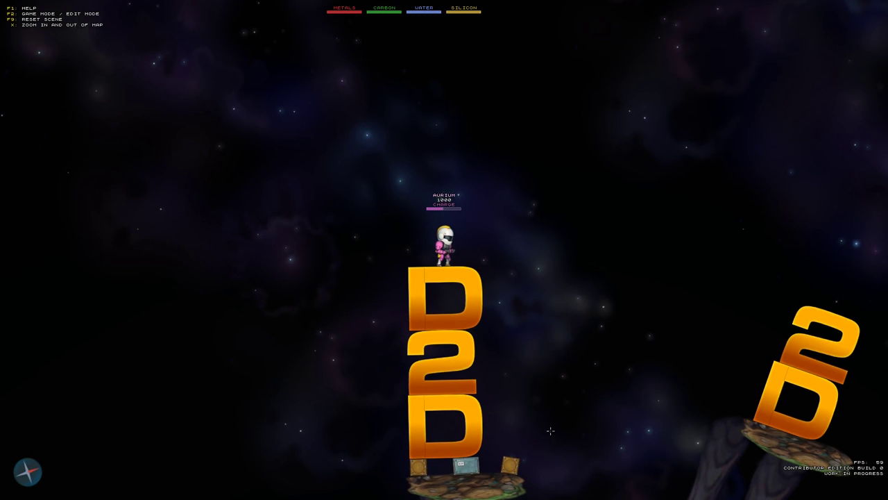
pyautogui.press('d')
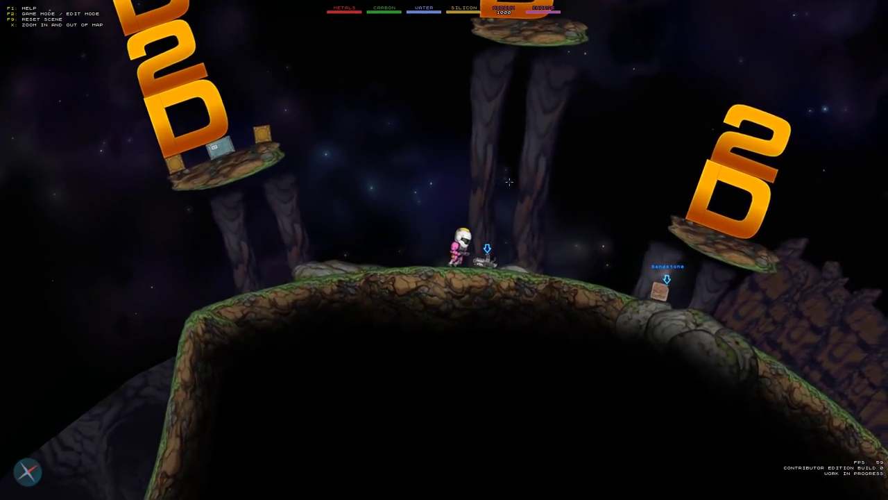
pyautogui.press('F2')
# - Reset the simulation for activity editing, close the blueprint library, and examine the activity's Update and Build script functions
pyautogui.click(823, 182)
pyautogui.scroll(-5, 683, 194)
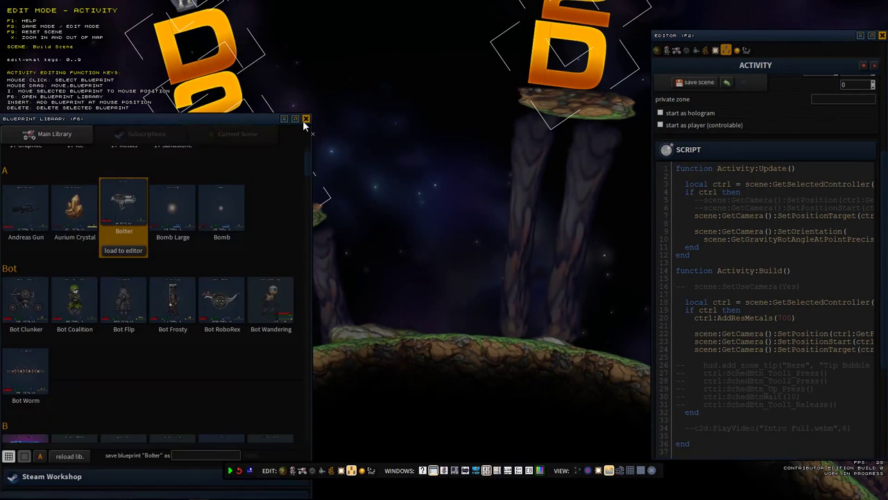
pyautogui.click(305, 119)
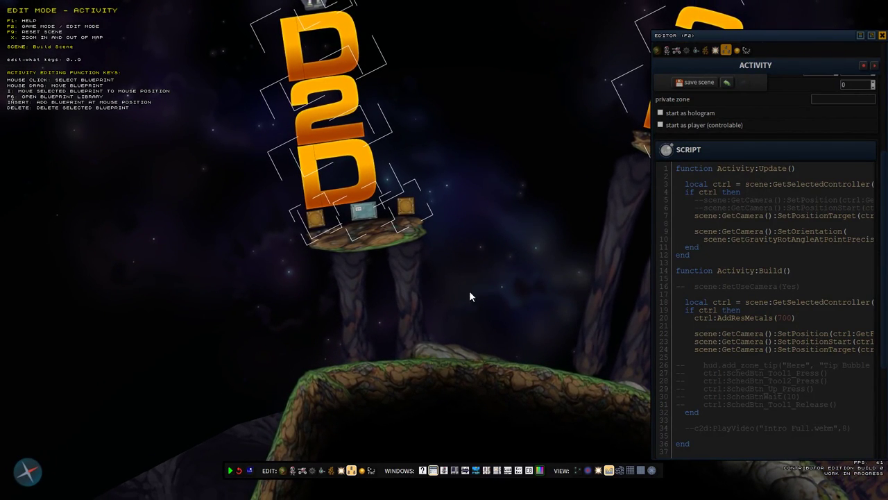
pyautogui.scroll(-2, 787, 434)
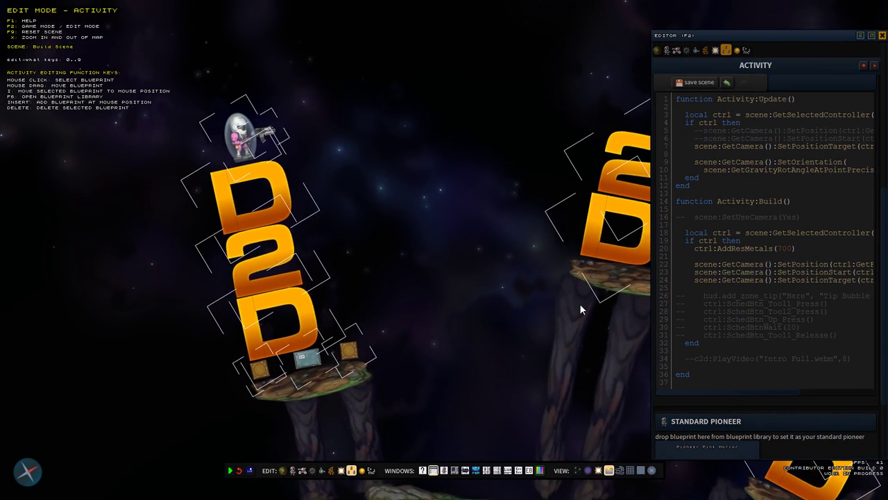
pyautogui.scroll(4, 763, 278)
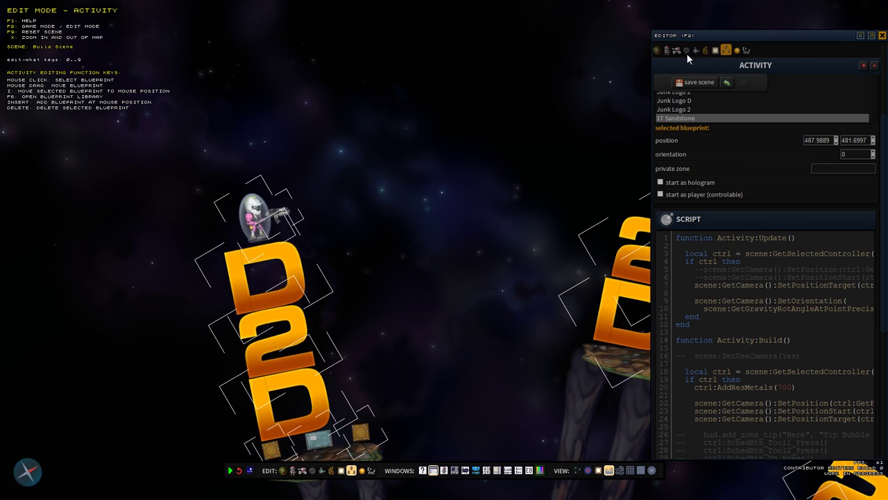
# - Switch to movable object editing and set the pioneer's Leg BG Shin to thickness 2.98 m and (1 - hollowness) 0
pyautogui.click(688, 51)
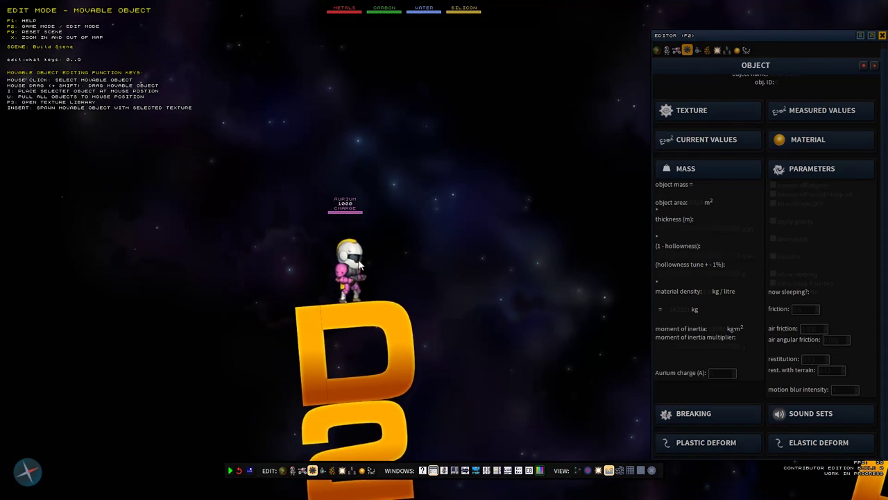
pyautogui.click(410, 360)
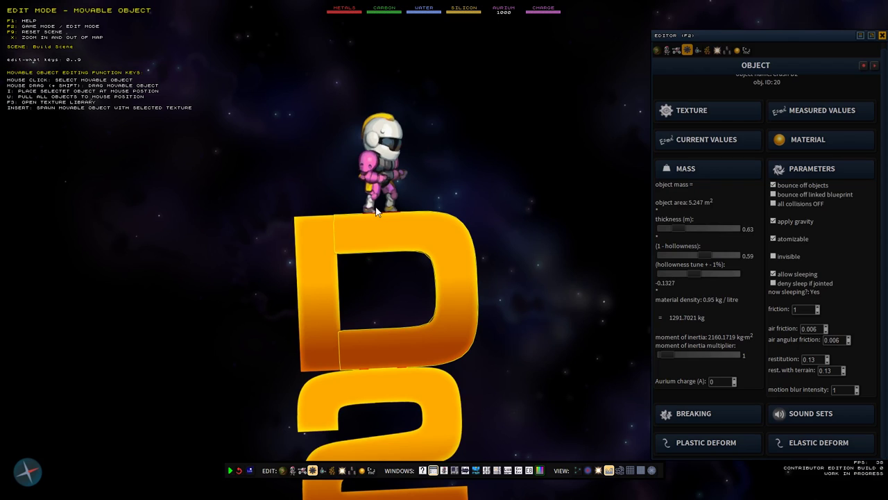
pyautogui.click(374, 211)
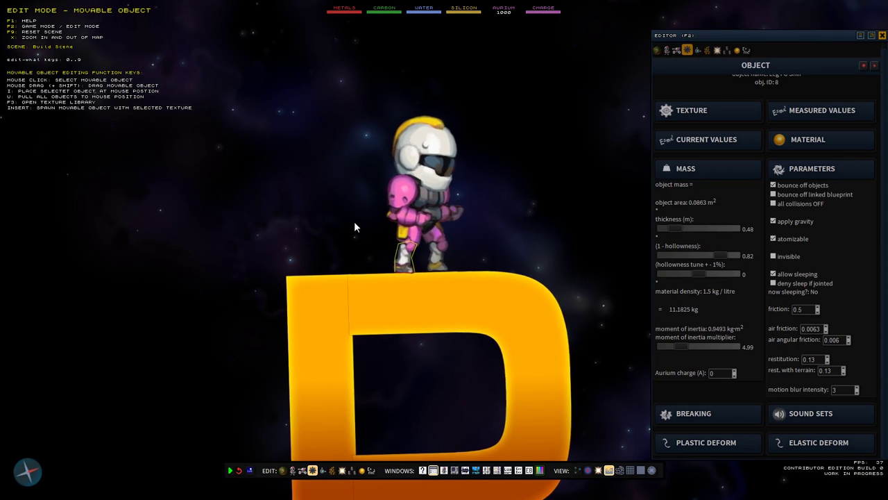
pyautogui.moveTo(408, 264)
pyautogui.mouseDown()
pyautogui.moveTo(392, 184)
pyautogui.moveTo(595, 98)
pyautogui.moveTo(488, 60)
pyautogui.moveTo(453, 158)
pyautogui.moveTo(421, 205)
pyautogui.moveTo(410, 250)
pyautogui.mouseUp()
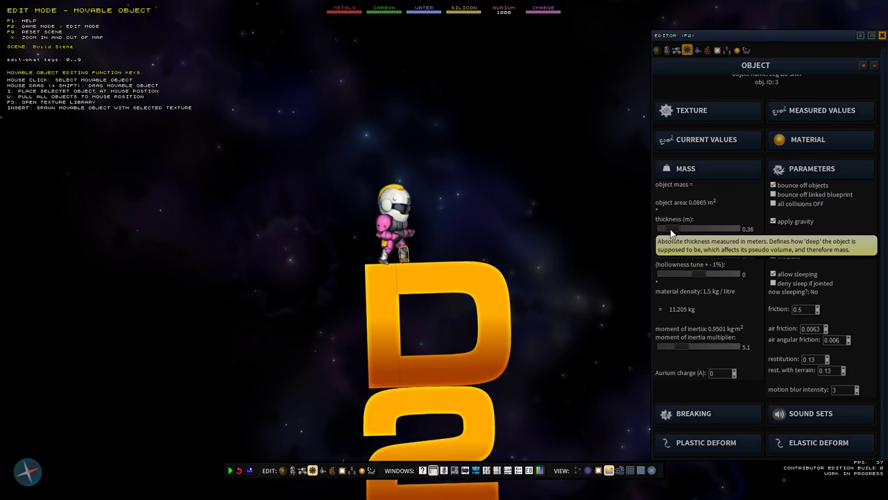
pyautogui.moveTo(670, 229); pyautogui.dragTo(671, 256)
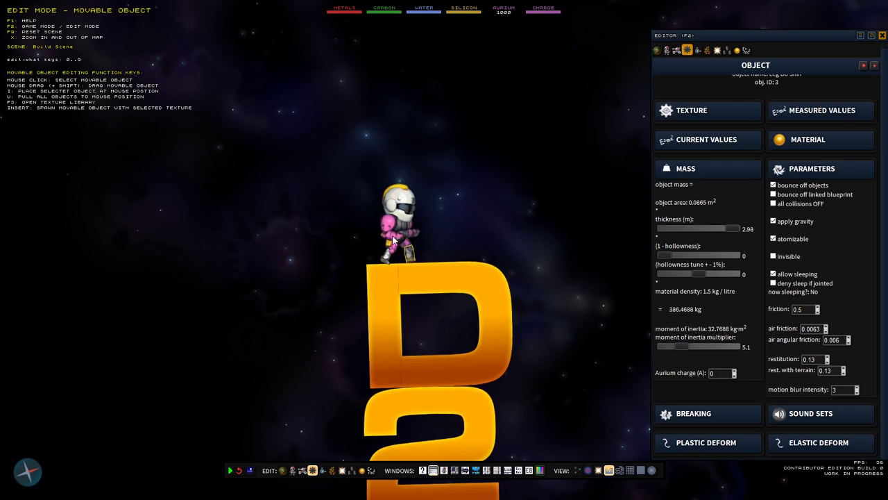
# - Play-test the heavy shin in game mode by moving the pioneer off the tower to the Sandstone block, and return to edit mode
pyautogui.press('F2')
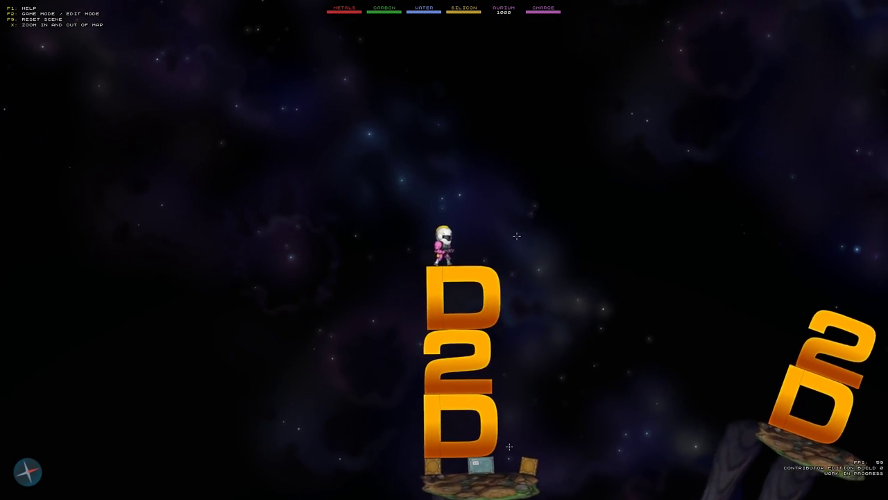
pyautogui.press('d')
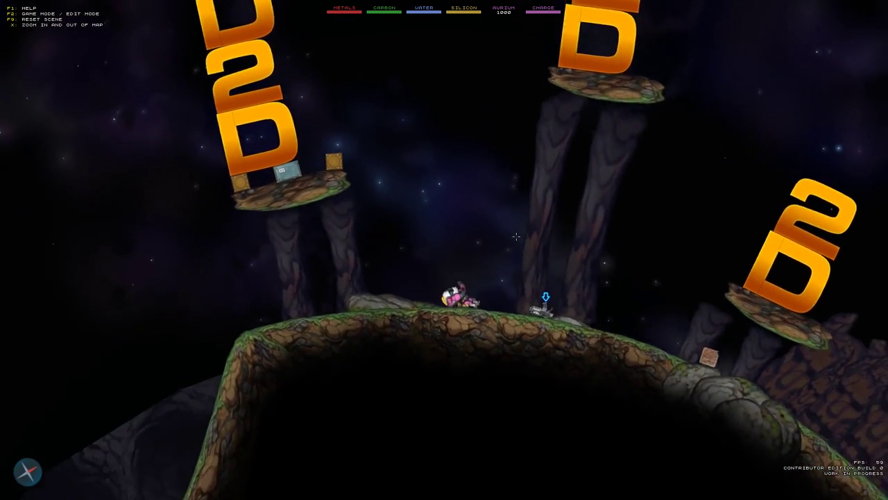
pyautogui.press('d')
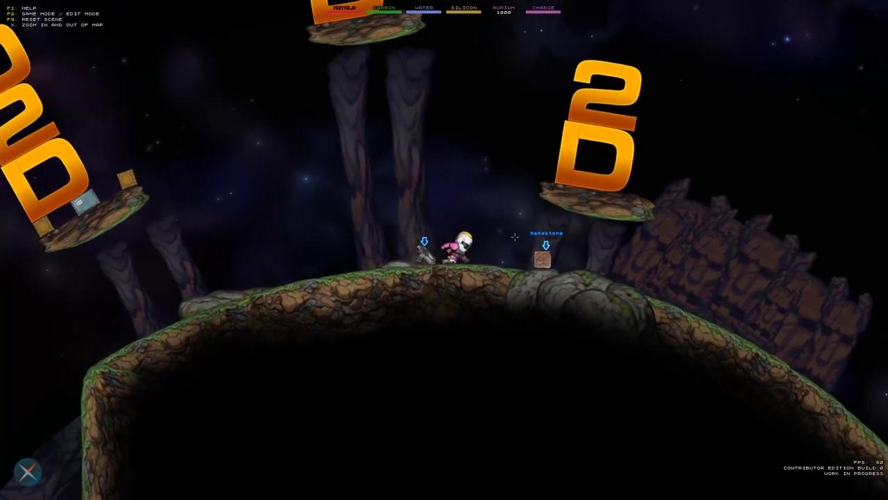
pyautogui.press('d')
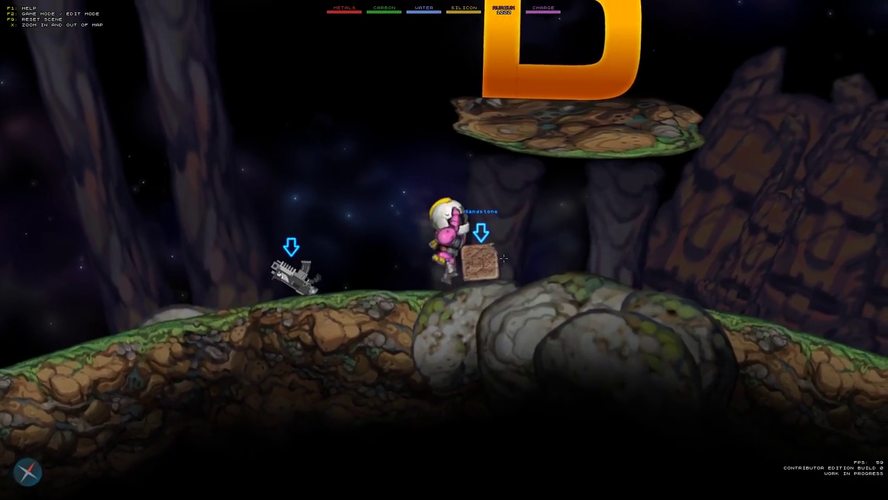
pyautogui.press('a')
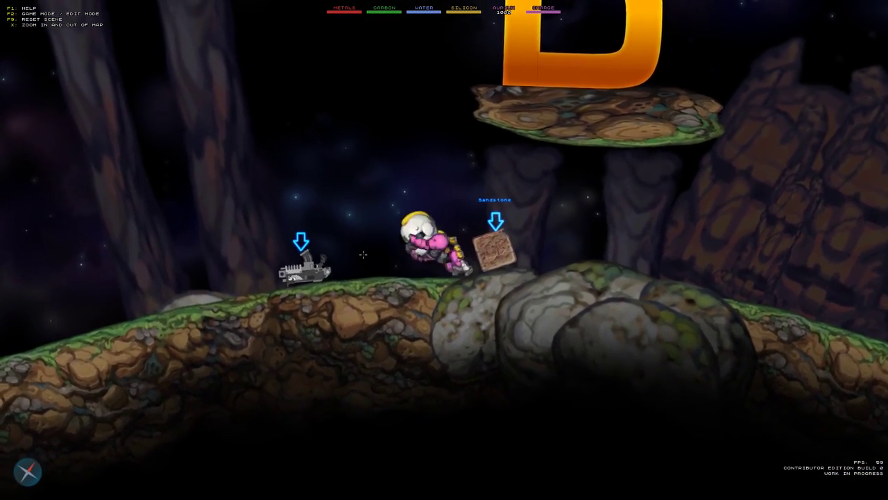
pyautogui.press('F2')
# - Make both of the pioneer's shins invisible and play-test the character walking back past the Bolter in game mode
pyautogui.click(548, 256)
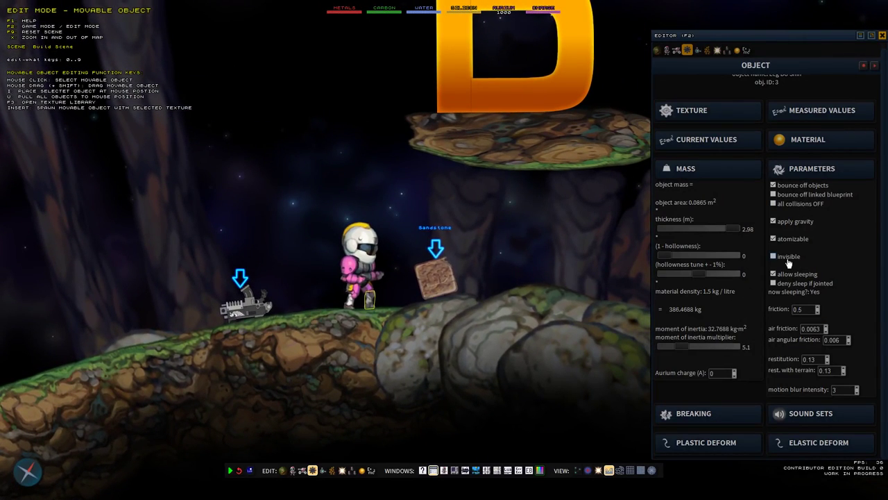
pyautogui.click(774, 256)
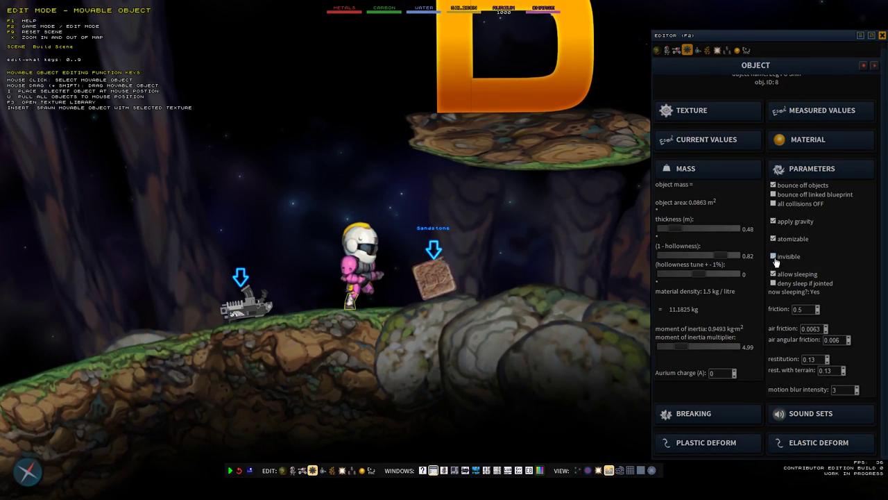
pyautogui.press('F2')
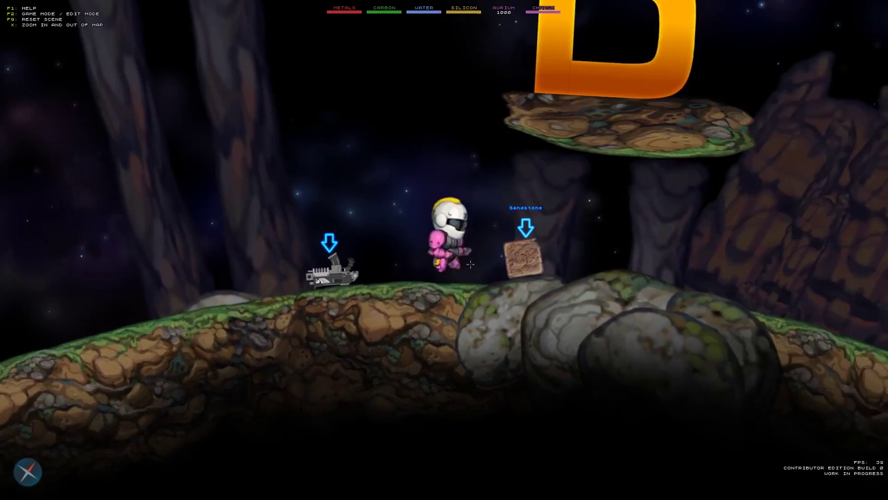
pyautogui.press('a')
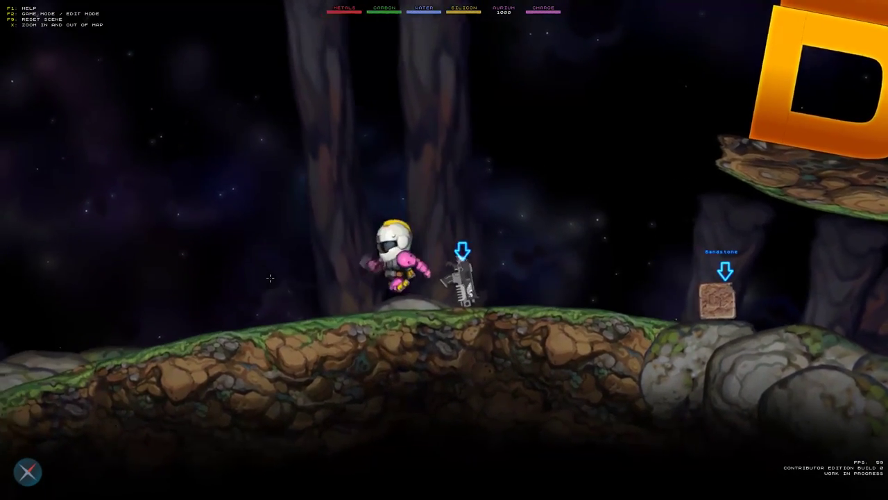
# - Reset the scene and return to movable object edit mode with the pioneer on top of the D2D tower
pyautogui.press('F9')
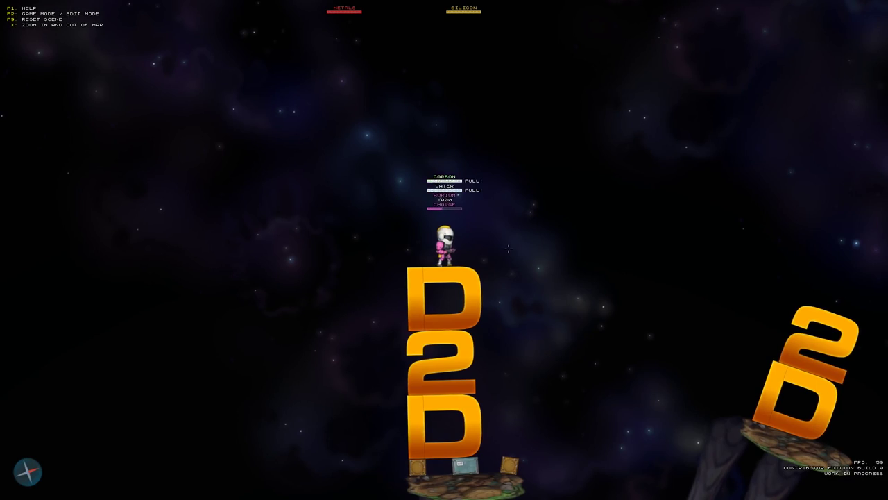
pyautogui.press('F2')
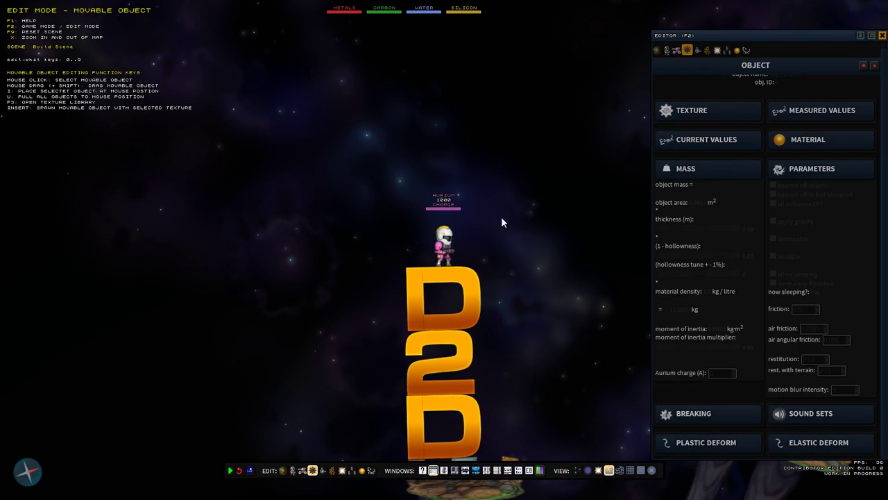
pyautogui.scroll(3, 437, 253)
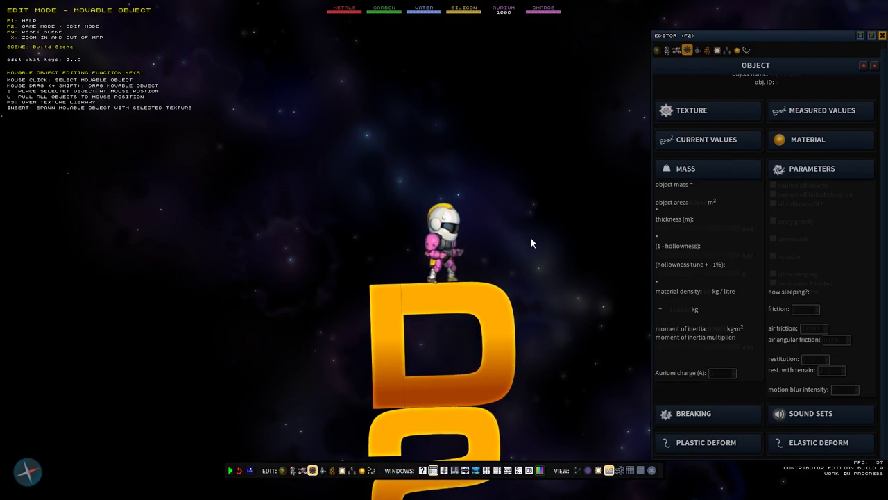
# - Switch to joint editing and set the pioneer's Arm BG Elbow joint to angular spring acceleration 0 and angular friction 0
pyautogui.click(700, 52)
pyautogui.scroll(2, 564, 268)
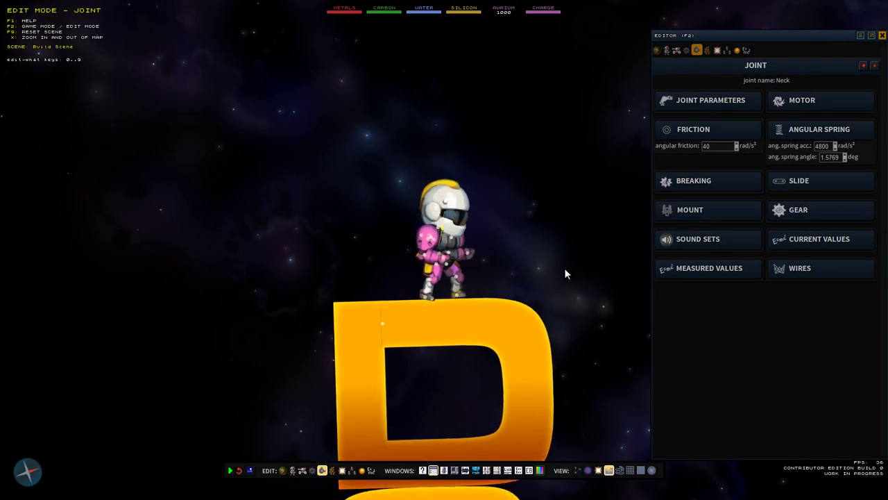
pyautogui.scroll(2, 451, 277)
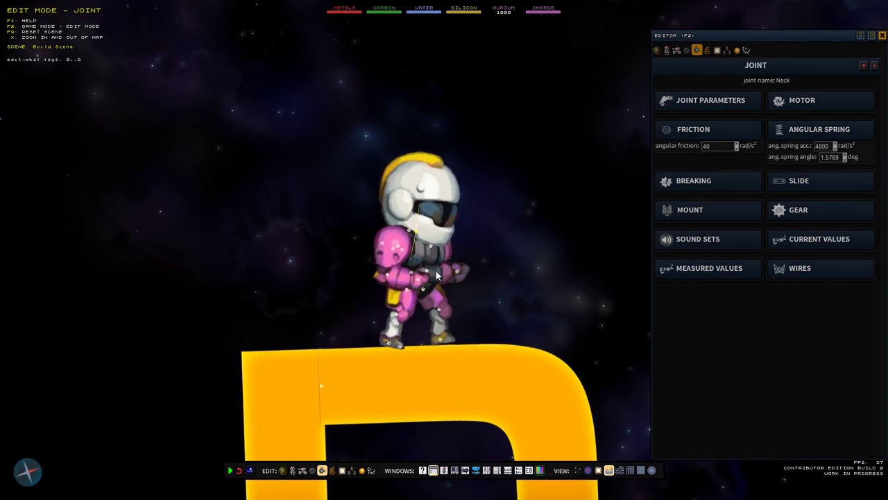
pyautogui.click(431, 270)
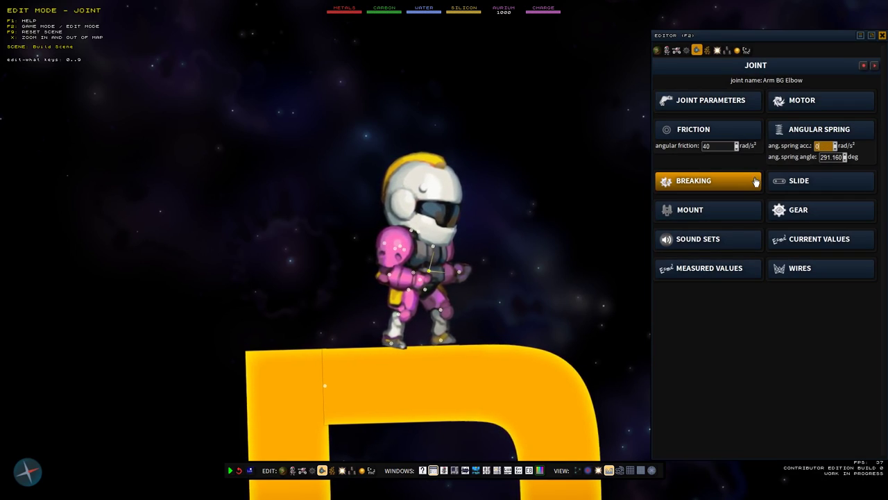
pyautogui.click(718, 145)
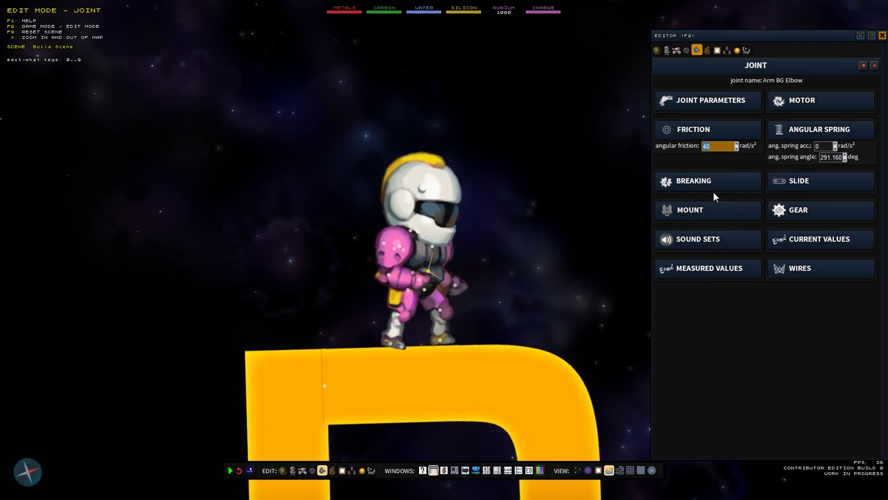
pyautogui.write('0')
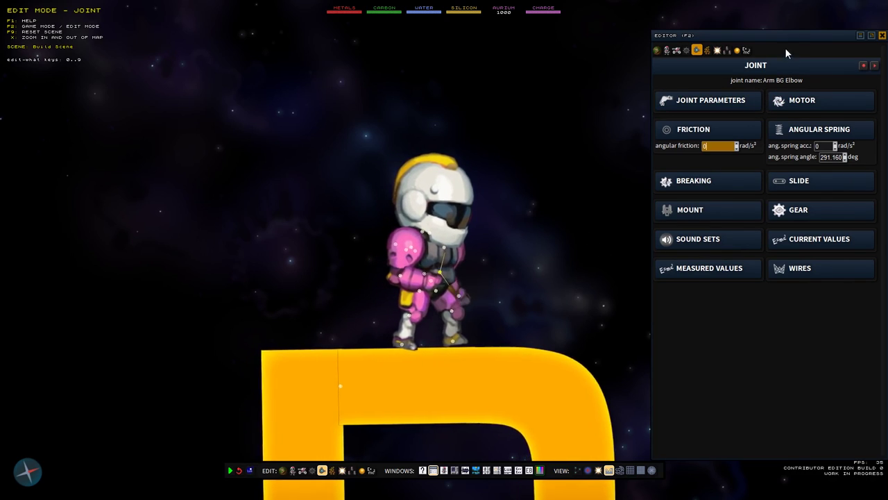
# - Switch to particle system editing and examine the particle systems attached to the pioneer, including the Jetpack
pyautogui.click(708, 50)
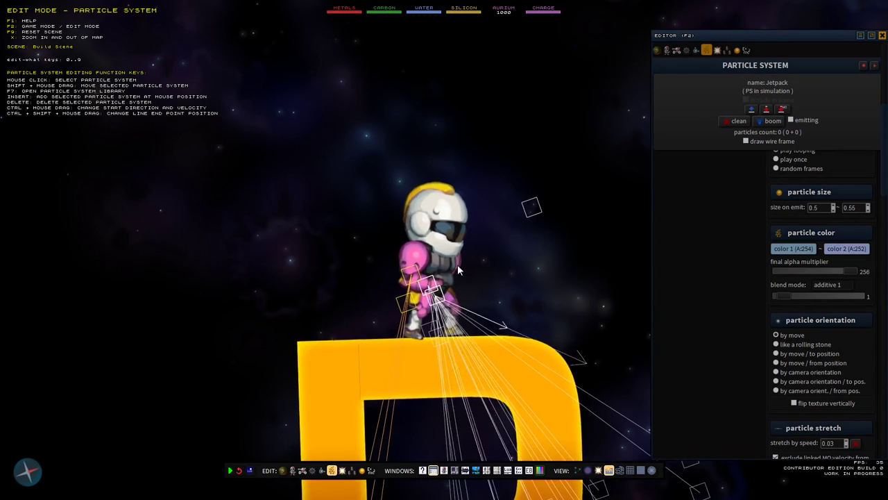
pyautogui.scroll(-4, 428, 322)
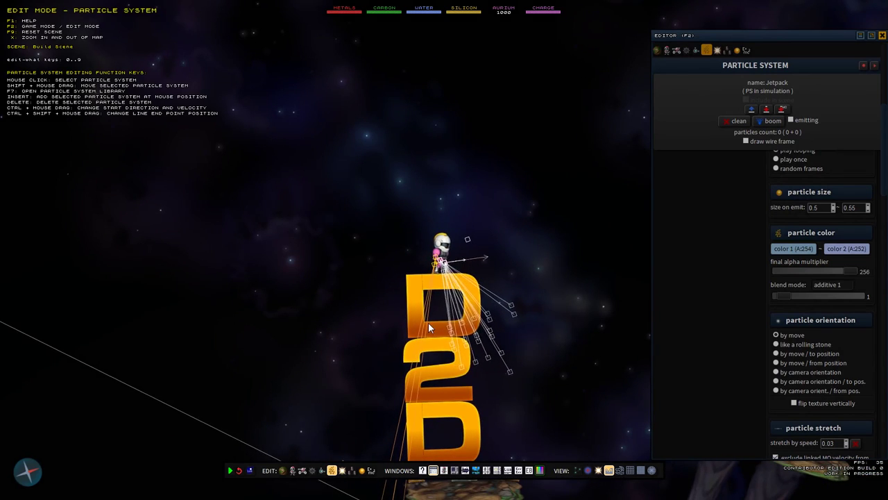
pyautogui.scroll(2, 428, 322)
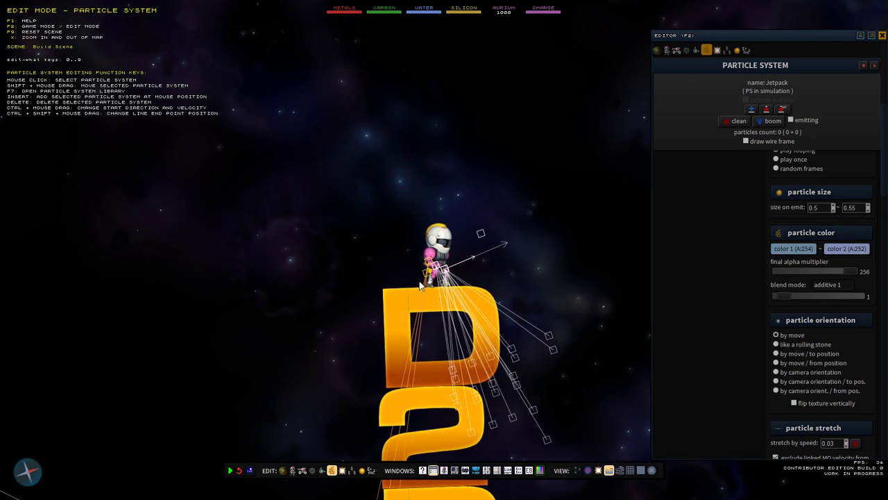
pyautogui.moveTo(414, 282); pyautogui.dragTo(408, 268)
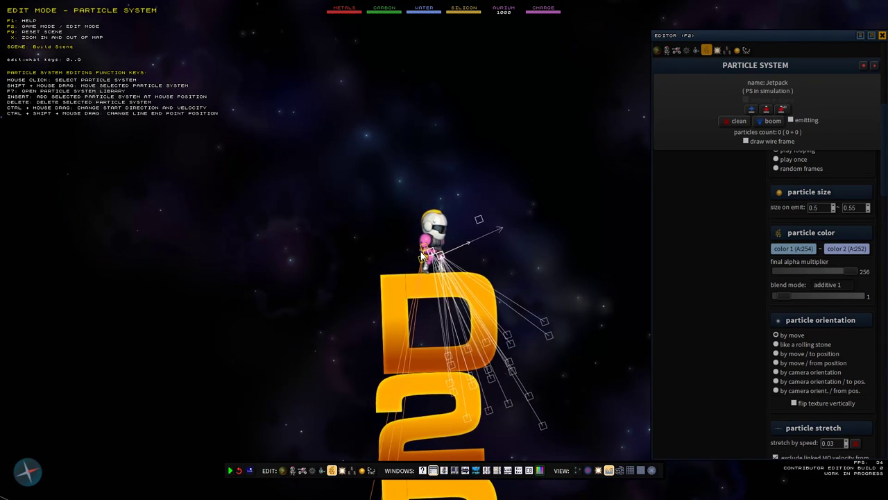
pyautogui.scroll(3, 428, 264)
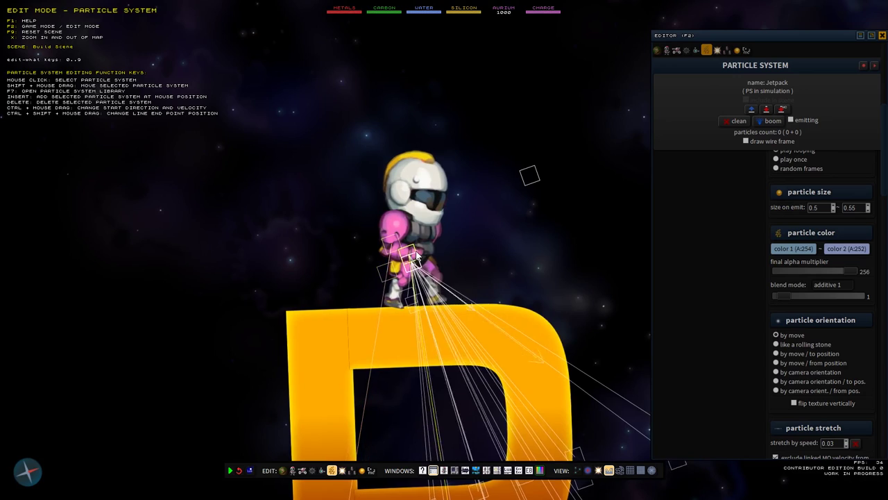
pyautogui.click(431, 267)
pyautogui.click(434, 270)
pyautogui.moveTo(436, 271); pyautogui.dragTo(497, 335)
pyautogui.scroll(-6, 497, 335)
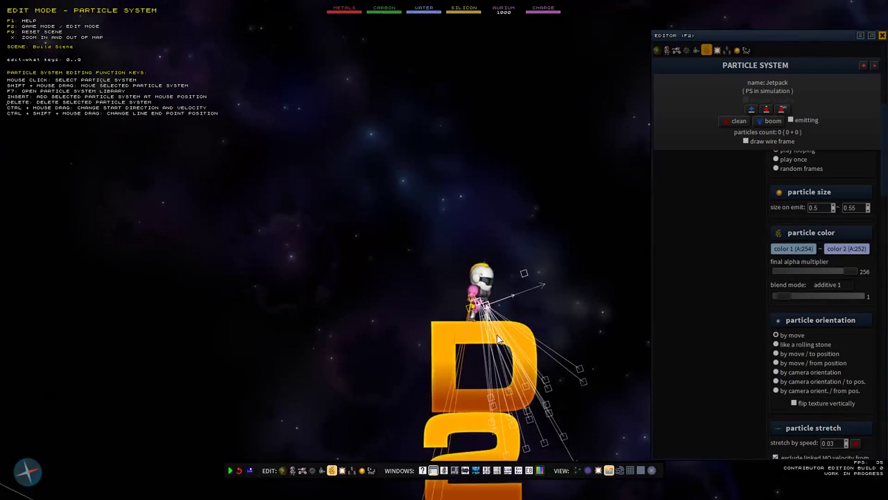
pyautogui.scroll(4, 497, 334)
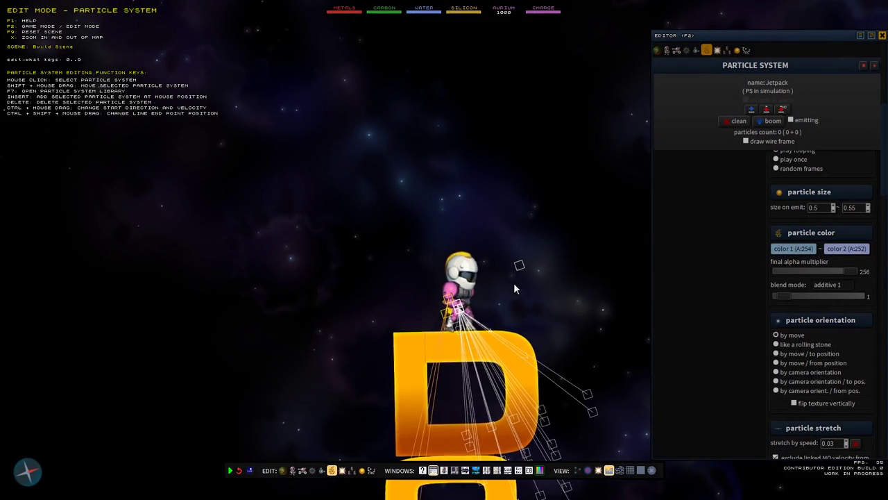
# - Trigger a burst of the pioneer's Jetpack particle system, and turn its continuous emitting on and off again
pyautogui.click(773, 123)
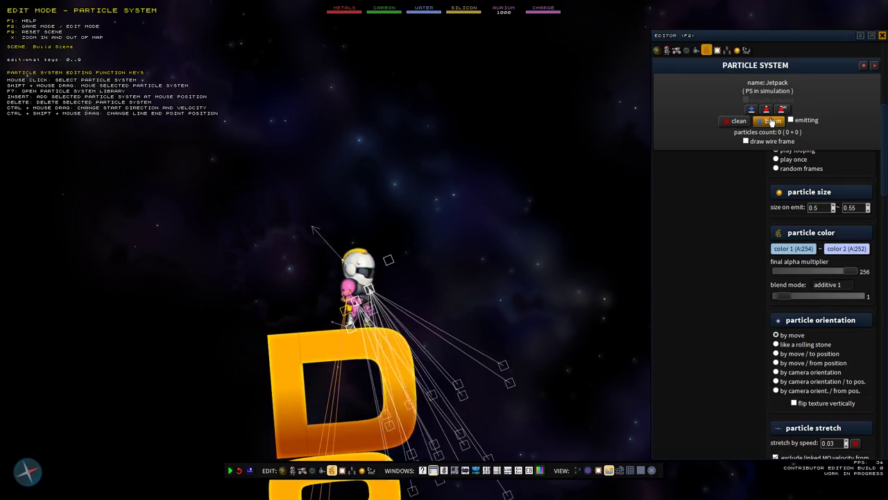
pyautogui.click(805, 121)
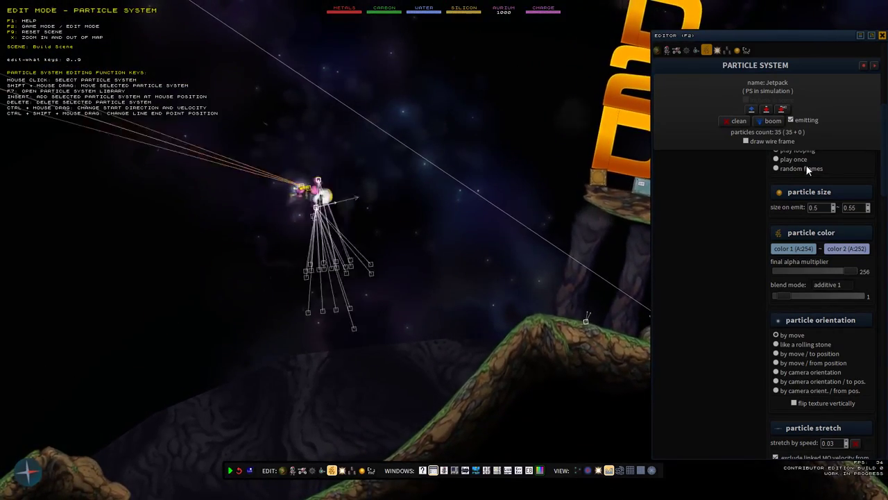
pyautogui.click(791, 120)
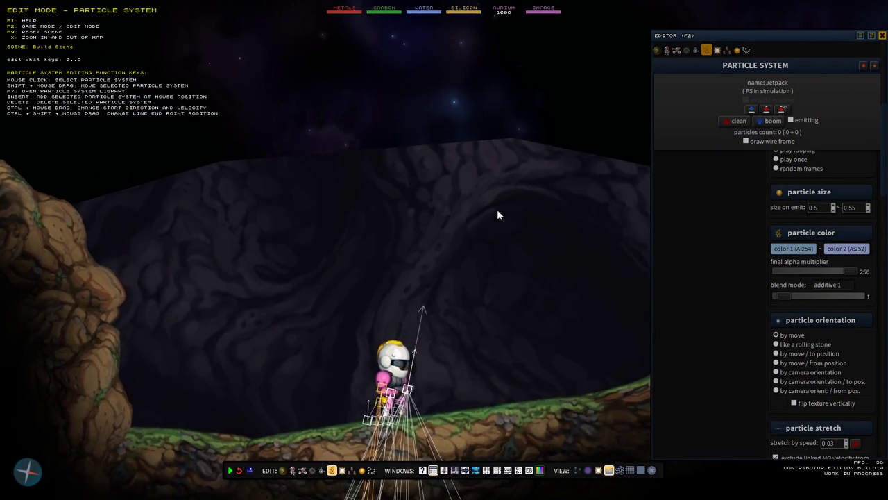
# - Add a free-standing Jetpack particle system in the air beside the pioneer and turn on its emitting
pyautogui.press('Insert')
pyautogui.moveTo(493, 221); pyautogui.dragTo(590, 303)
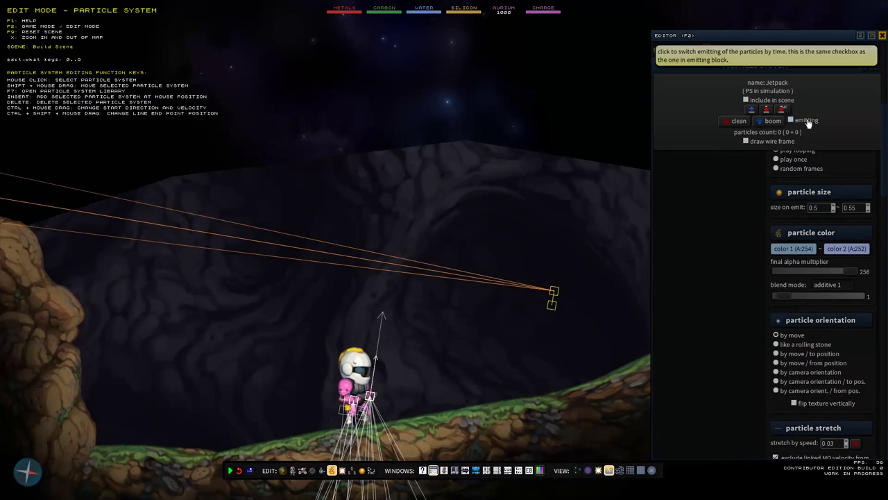
pyautogui.click(807, 122)
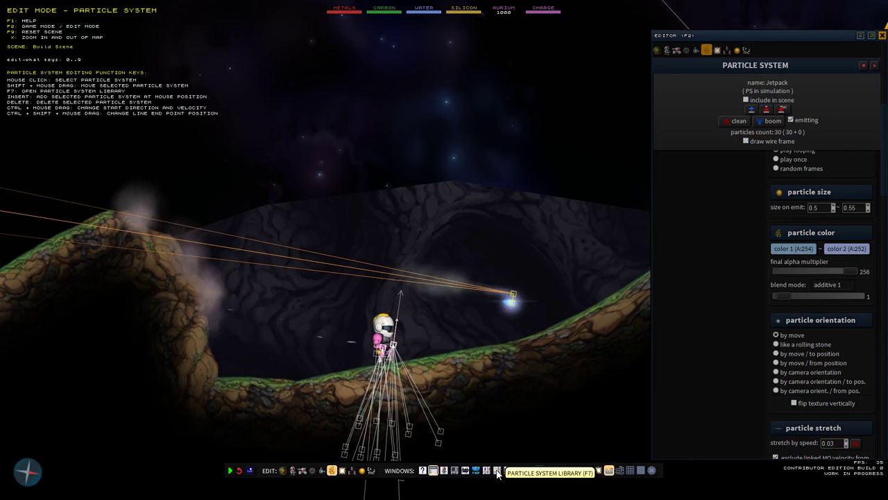
# - Open the particle system library and place an Ambient Firefly particle system in the sky above the emitting Jetpack
pyautogui.click(497, 471)
pyautogui.moveTo(173, 316); pyautogui.dragTo(470, 203)
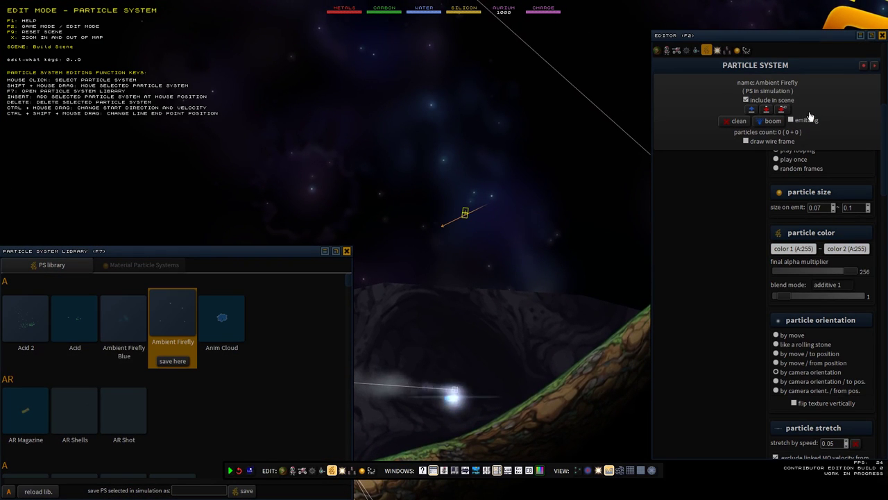
# - Move the Ambient Firefly particle system a short way across the sky and set its glow blend mode to additive 9
pyautogui.scroll(3, 478, 240)
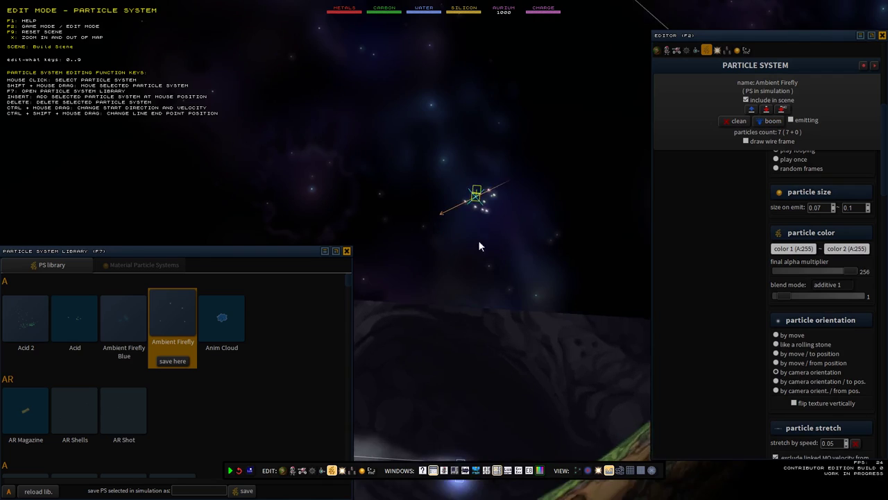
pyautogui.click(348, 250)
pyautogui.scroll(-5, 784, 314)
pyautogui.scroll(-5, 782, 313)
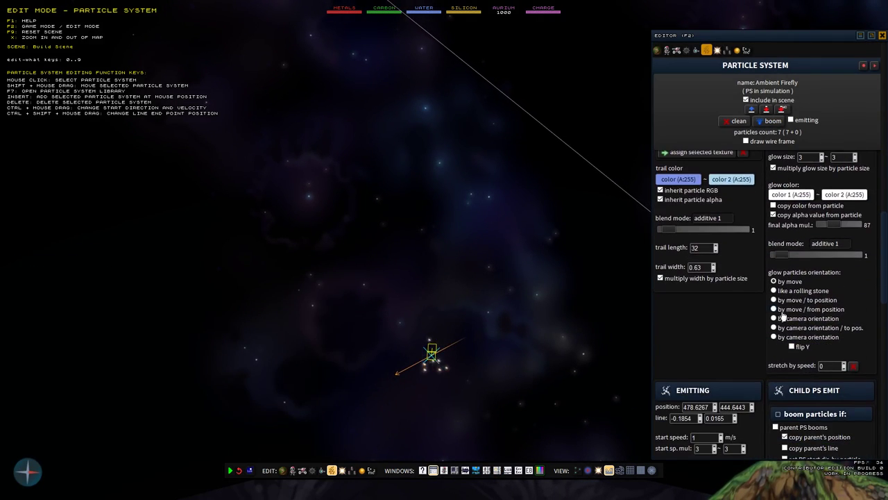
pyautogui.moveTo(426, 354); pyautogui.dragTo(428, 323)
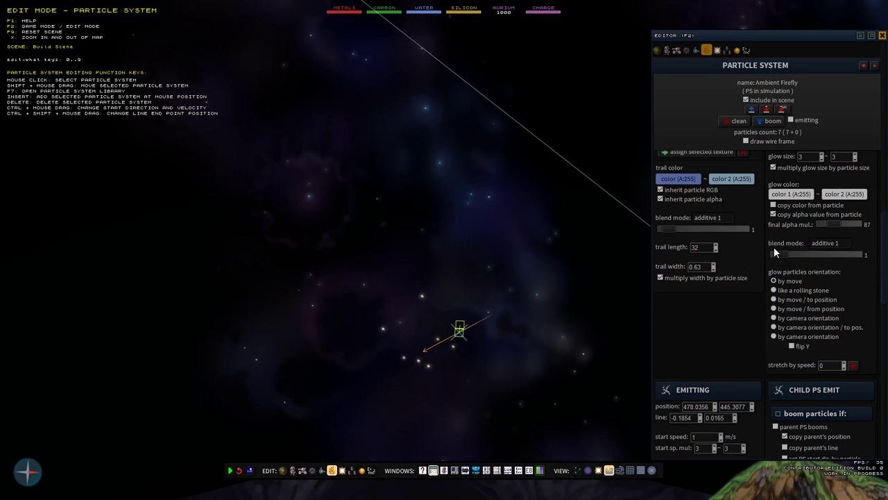
pyautogui.moveTo(779, 252); pyautogui.dragTo(816, 257)
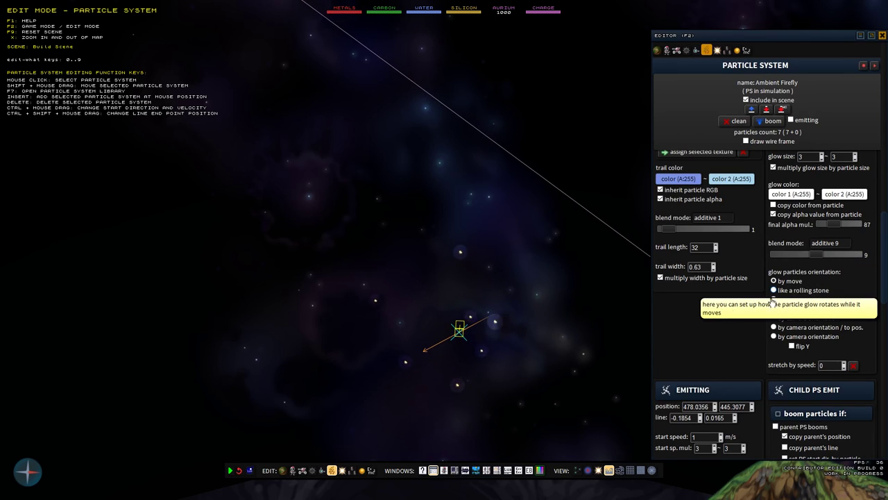
pyautogui.scroll(-3, 494, 314)
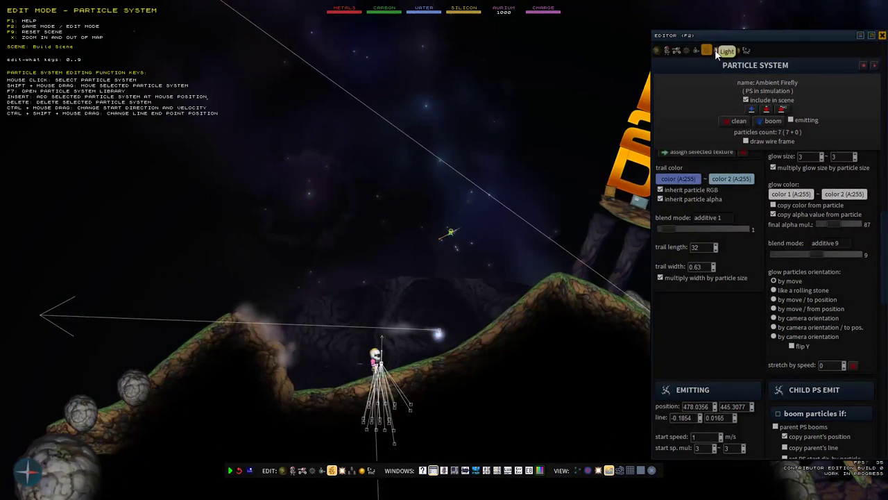
# - Switch to light editing and add a circle light in front of the D2D sign's stone pillars with a radius of about 13.5
pyautogui.click(716, 52)
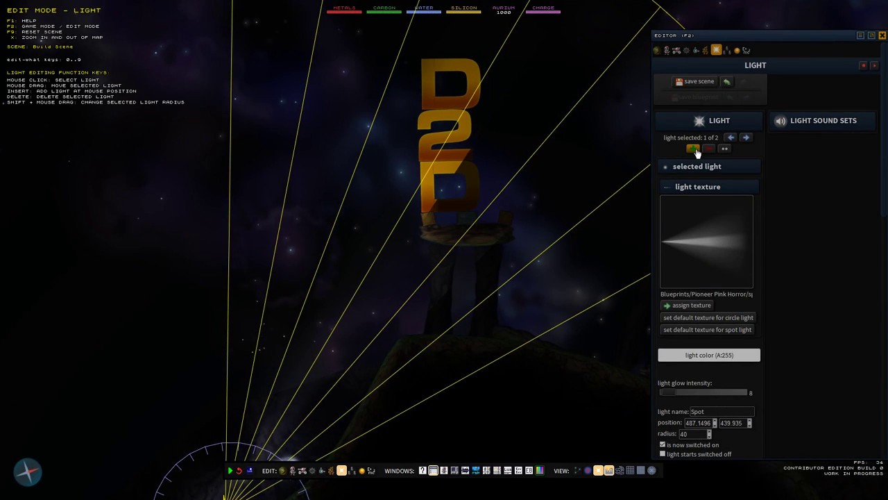
pyautogui.click(694, 150)
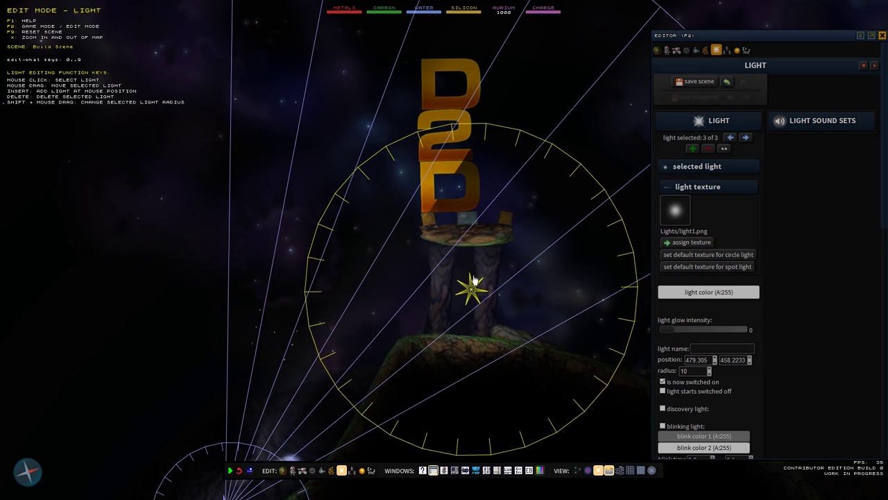
pyautogui.moveTo(458, 253); pyautogui.dragTo(501, 276)
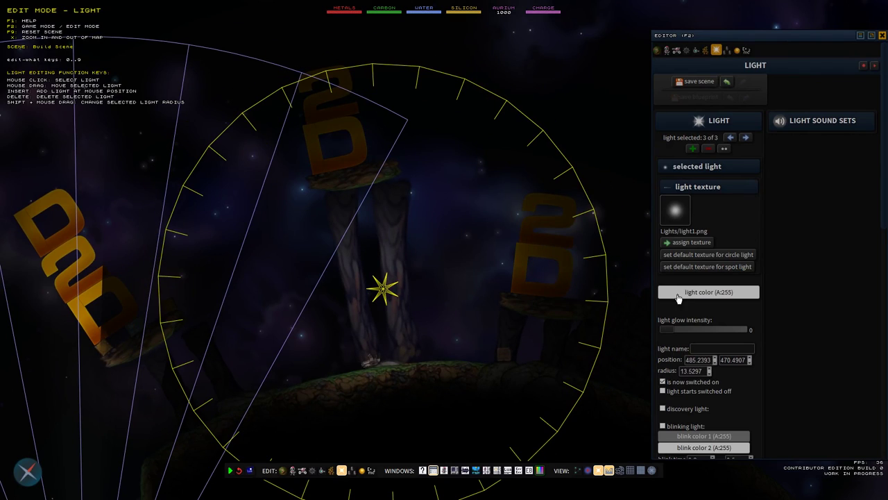
# - Color the new light green (43, 212, 96) and set its glow intensity to 53
pyautogui.moveTo(670, 330); pyautogui.dragTo(704, 329)
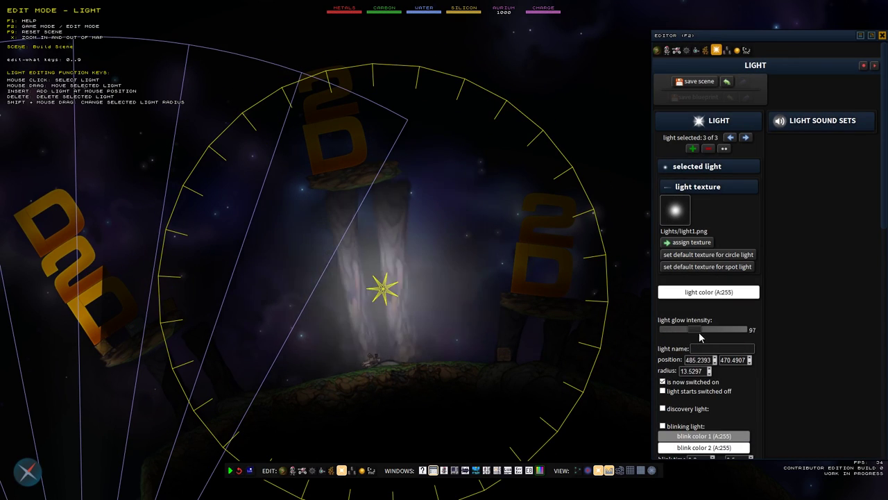
pyautogui.click(697, 295)
pyautogui.click(459, 151)
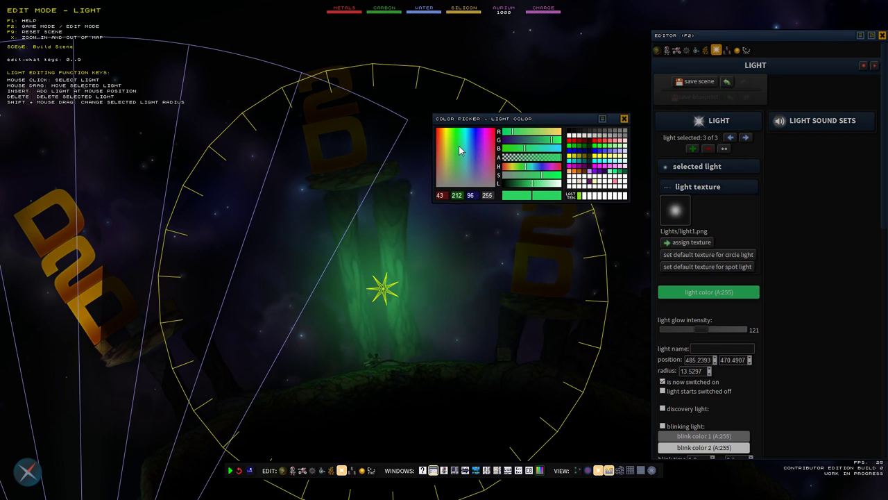
pyautogui.click(625, 119)
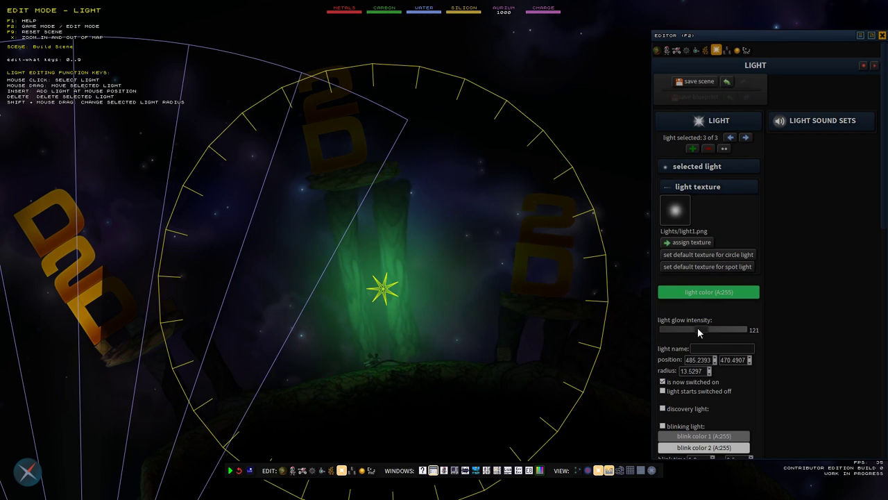
pyautogui.moveTo(699, 333); pyautogui.dragTo(682, 334)
pyautogui.scroll(-3, 694, 394)
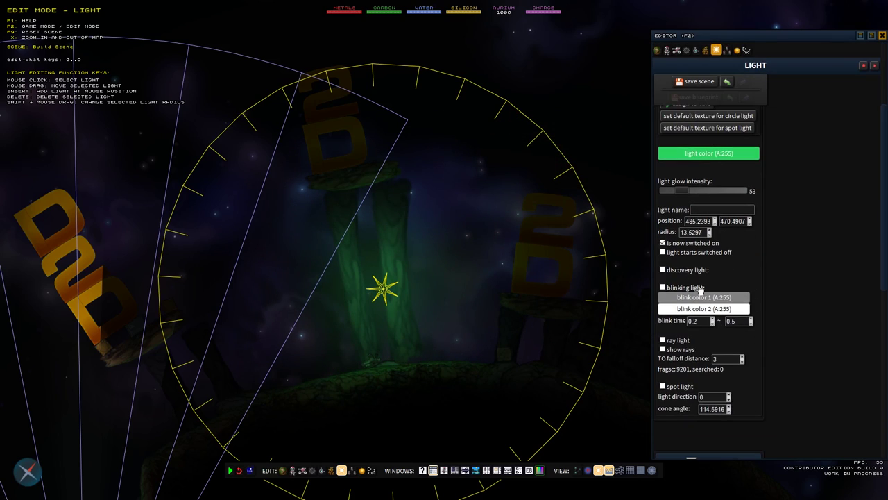
# - Nudge the green light slightly in front of the stone pillars
pyautogui.scroll(3, 694, 394)
pyautogui.moveTo(383, 291)
pyautogui.mouseDown()
pyautogui.moveTo(441, 276)
pyautogui.moveTo(385, 295)
pyautogui.mouseUp()
pyautogui.scroll(-3, 434, 257)
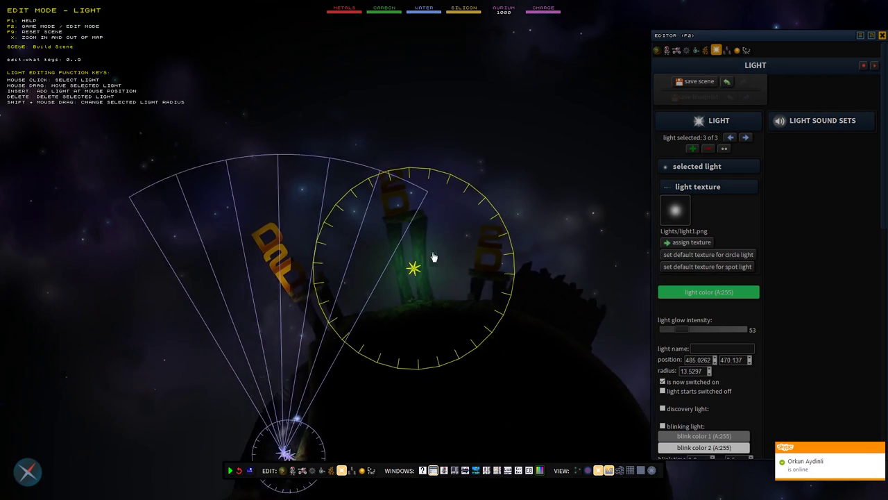
# - Switch to assembly editing, select parts of the pioneer and examine the assembly's objects, joints, particles and lights
pyautogui.click(677, 52)
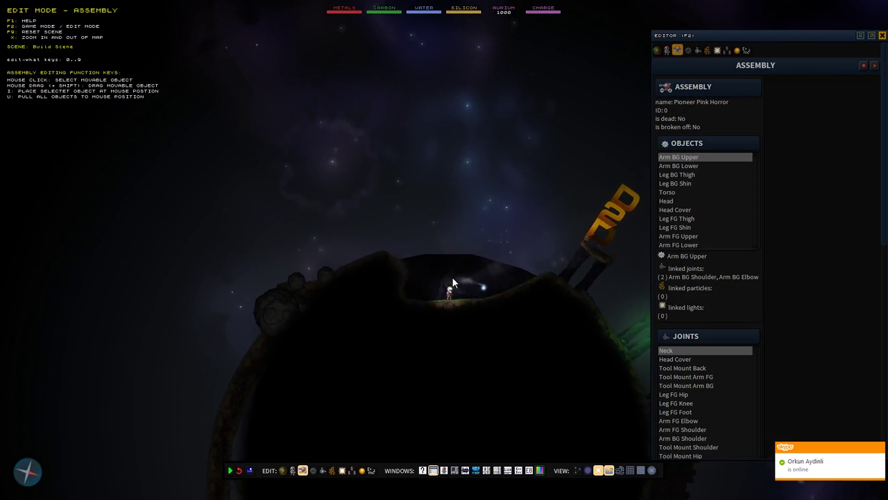
pyautogui.click(455, 264)
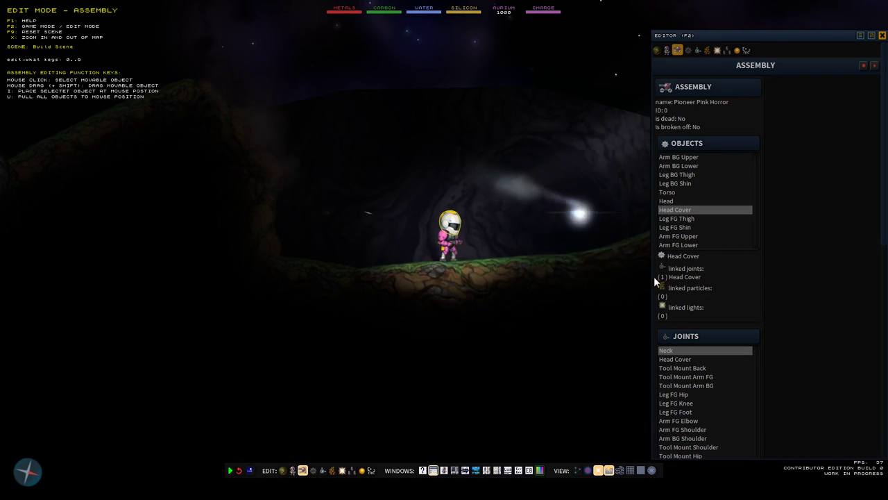
pyautogui.scroll(-10, 670, 205)
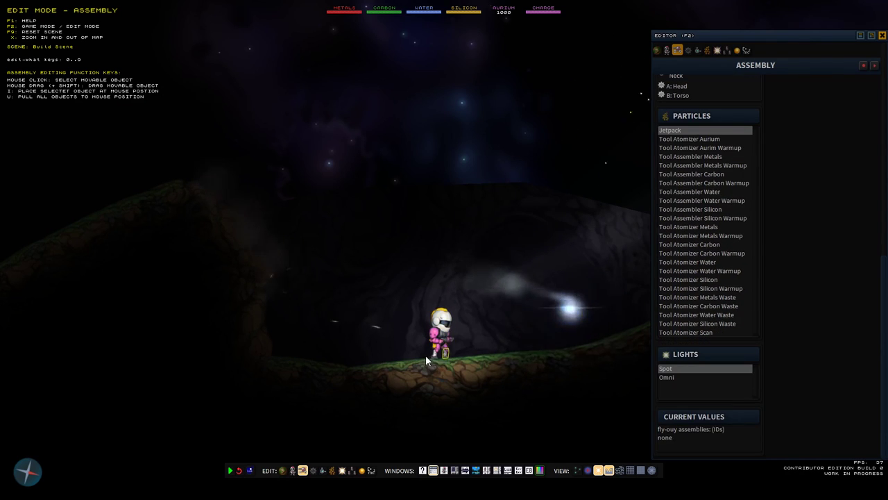
pyautogui.scroll(5, 756, 241)
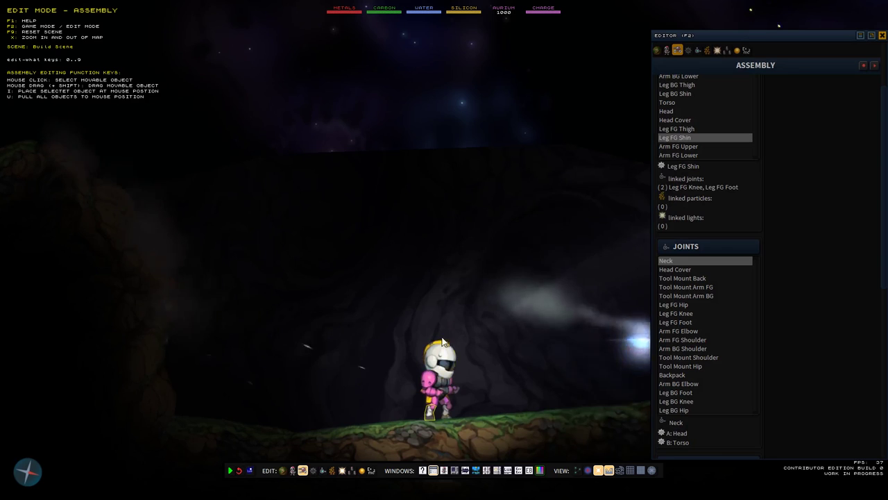
# - Switch to blueprint editing, load Pioneer Pink Horror from the blueprint library and place it above the grassy ground
pyautogui.click(666, 49)
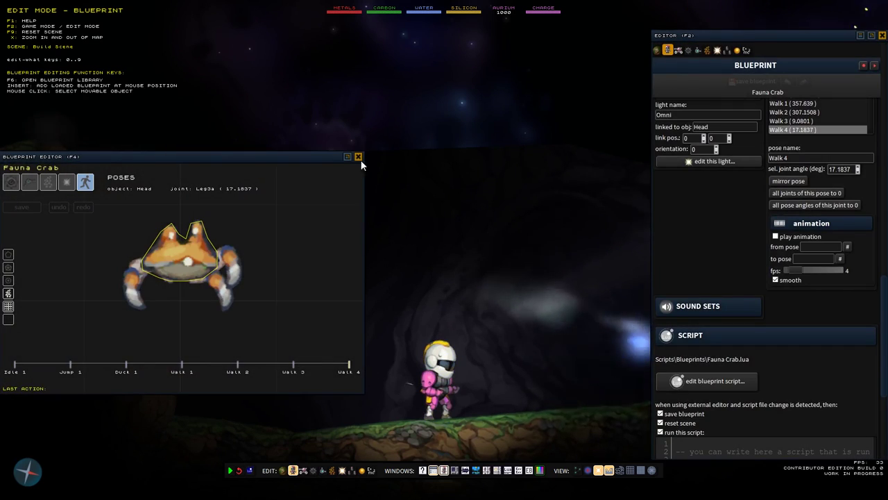
pyautogui.moveTo(416, 194); pyautogui.dragTo(566, 273)
pyautogui.moveTo(354, 198); pyautogui.dragTo(401, 228)
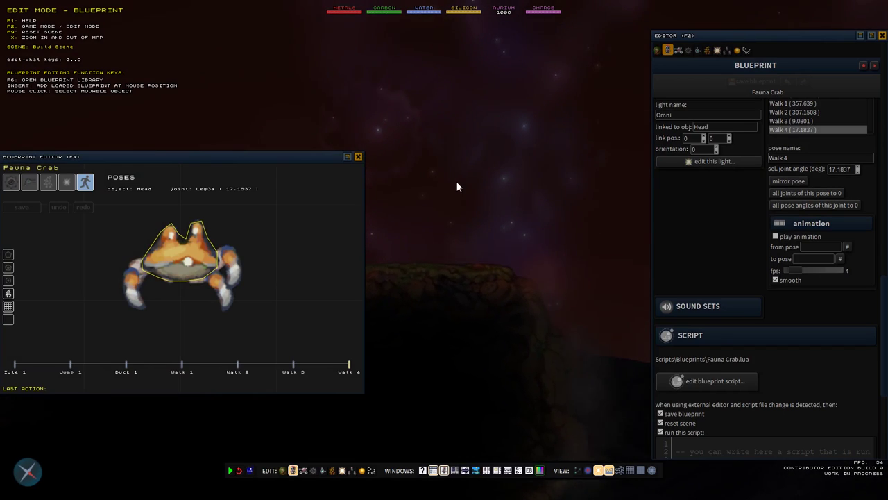
pyautogui.press('F6')
pyautogui.scroll(-12, 232, 290)
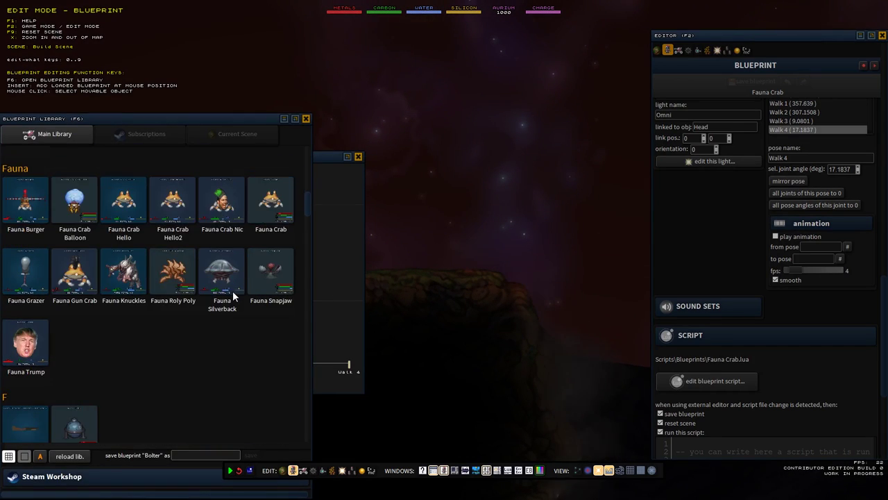
pyautogui.scroll(-8, 229, 291)
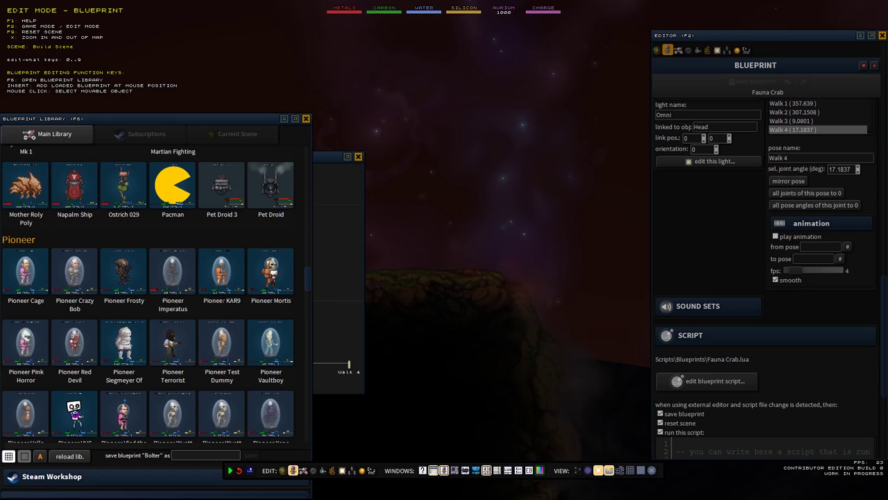
pyautogui.click(27, 342)
pyautogui.scroll(10, 712, 267)
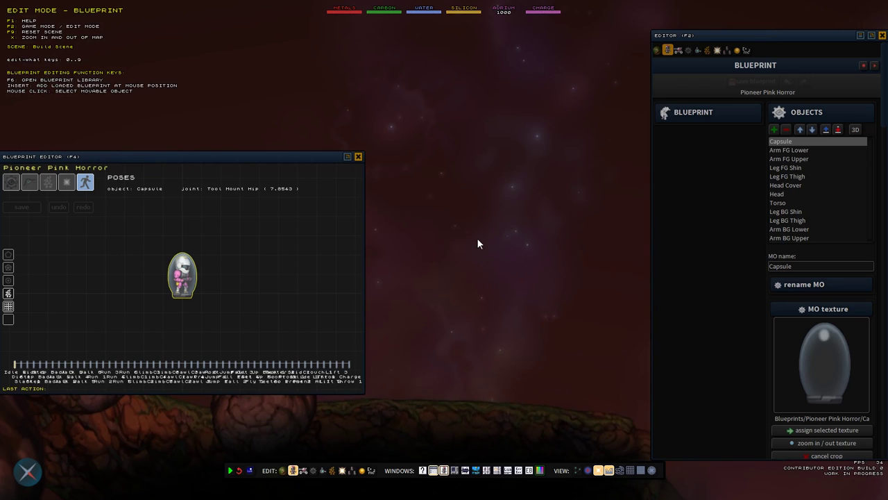
pyautogui.press('Insert')
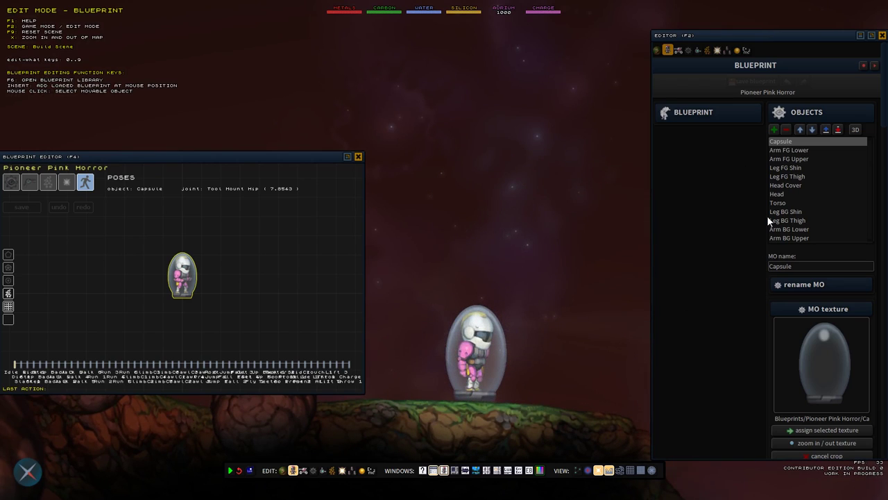
# - Examine the objects, joints, particles, lights and poses that make up the Pioneer Pink Horror blueprint
pyautogui.scroll(-15, 768, 221)
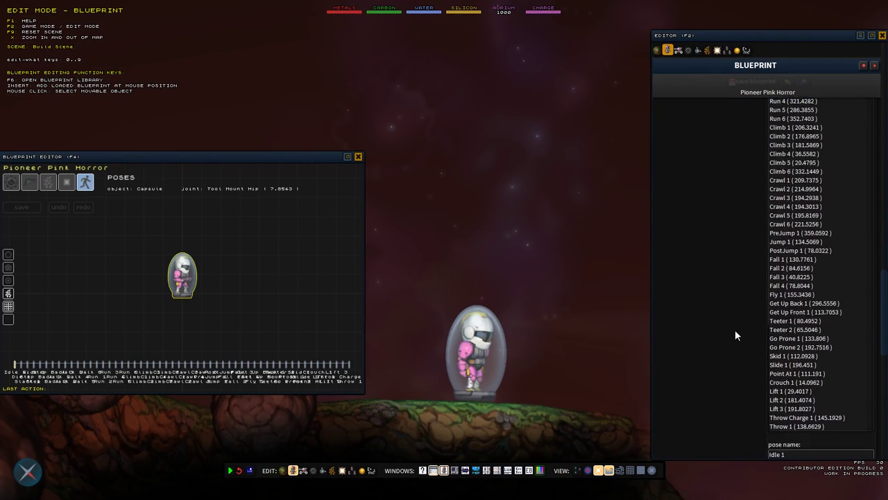
pyautogui.scroll(15, 735, 330)
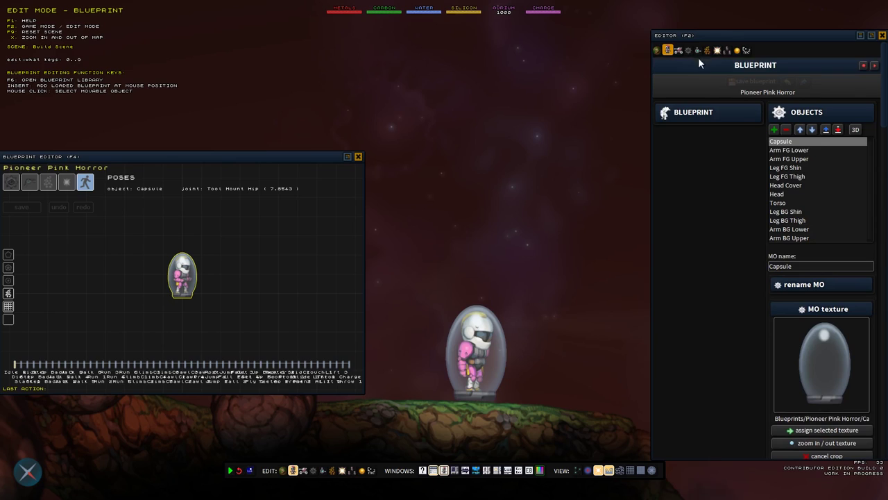
pyautogui.scroll(-6, 782, 206)
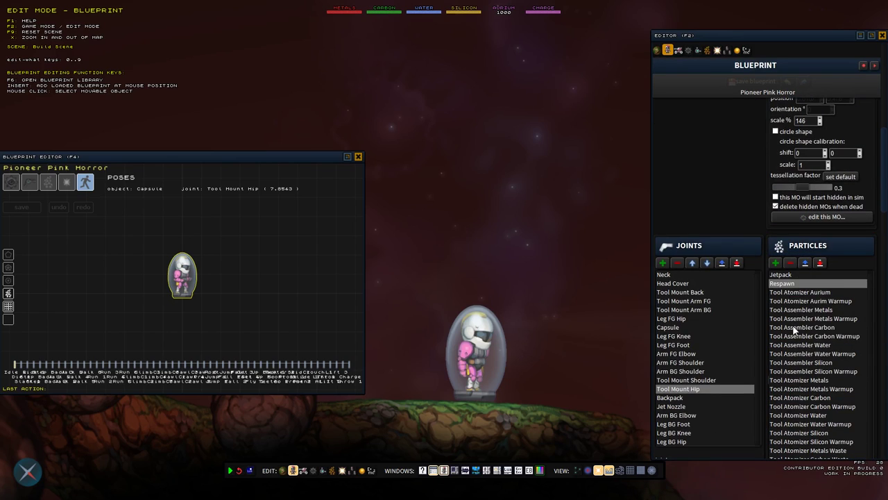
pyautogui.scroll(-5, 783, 374)
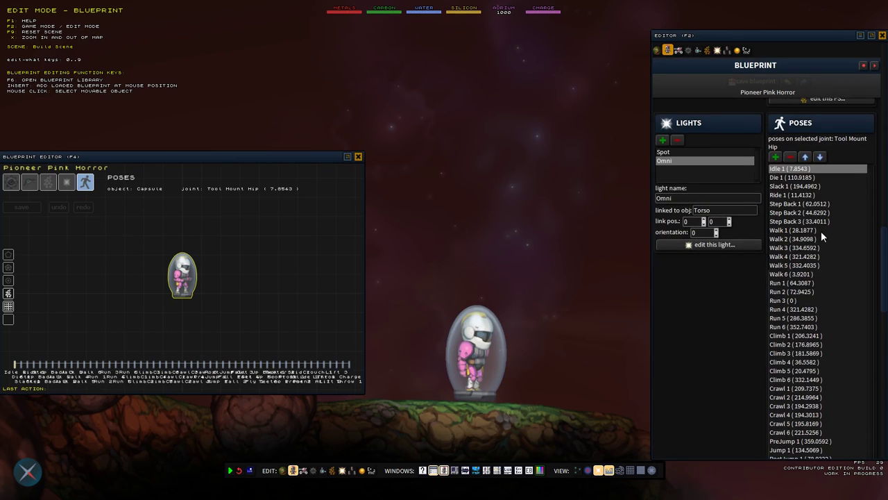
pyautogui.scroll(5, 707, 235)
pyautogui.scroll(-12, 715, 312)
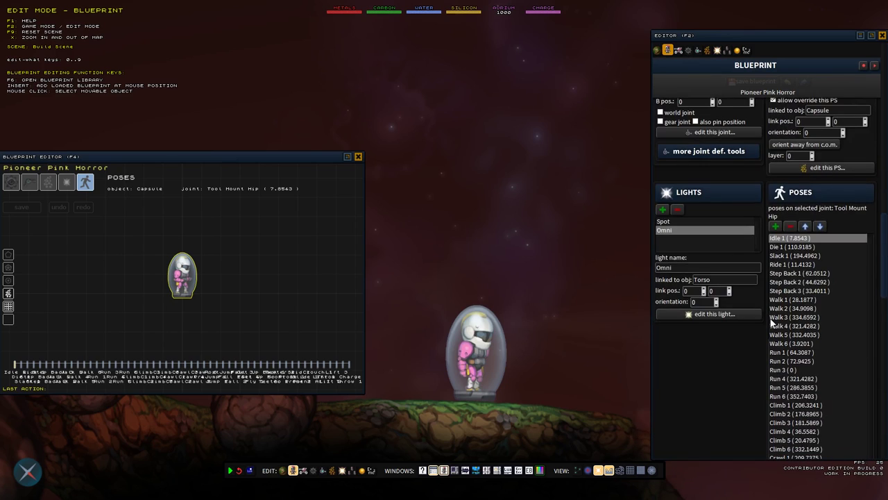
pyautogui.scroll(15, 725, 236)
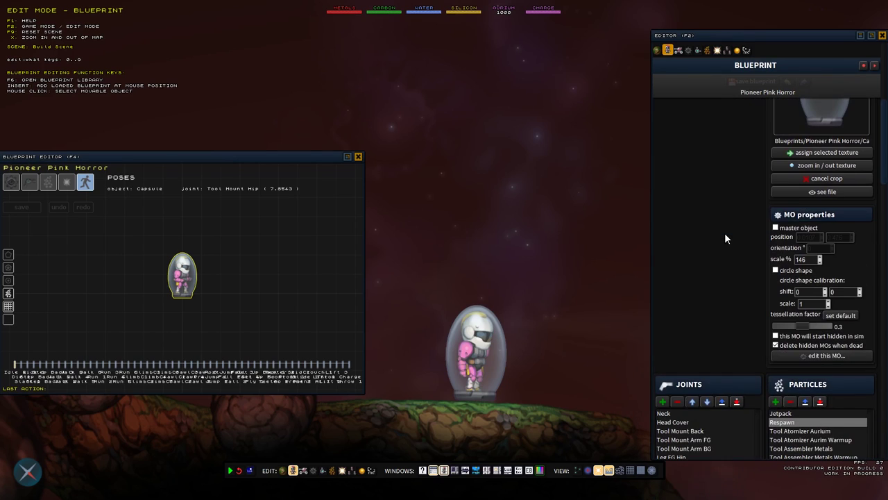
pyautogui.scroll(5, 725, 232)
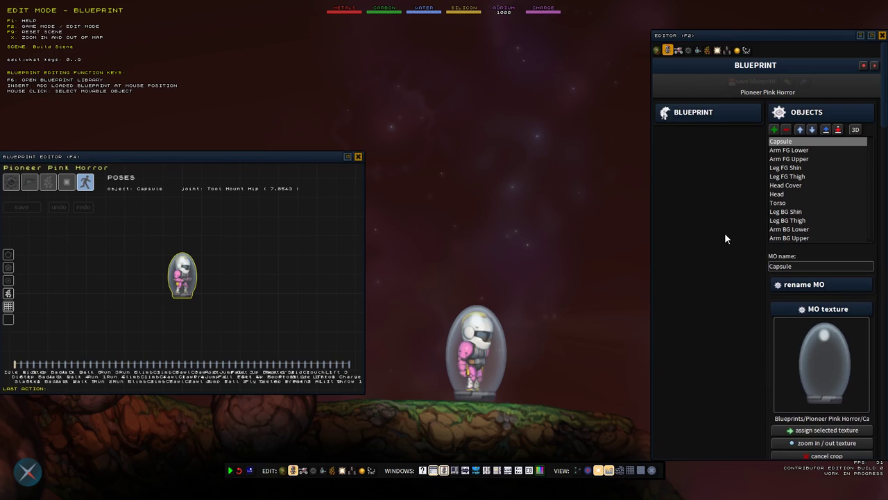
# - Move and enlarge the blueprint editor window, and switch it from poses to objects editing
pyautogui.moveTo(131, 156); pyautogui.dragTo(240, 116)
pyautogui.moveTo(474, 353); pyautogui.dragTo(573, 442)
pyautogui.moveTo(304, 119); pyautogui.dragTo(244, 101)
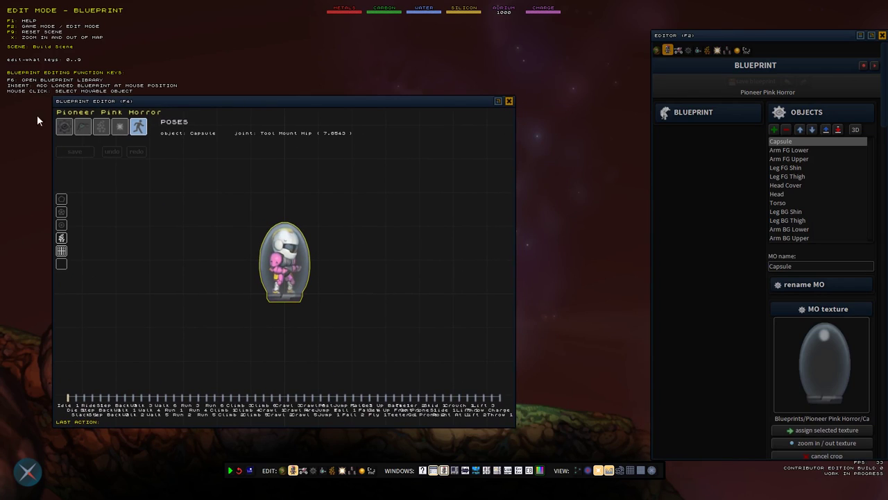
pyautogui.click(61, 126)
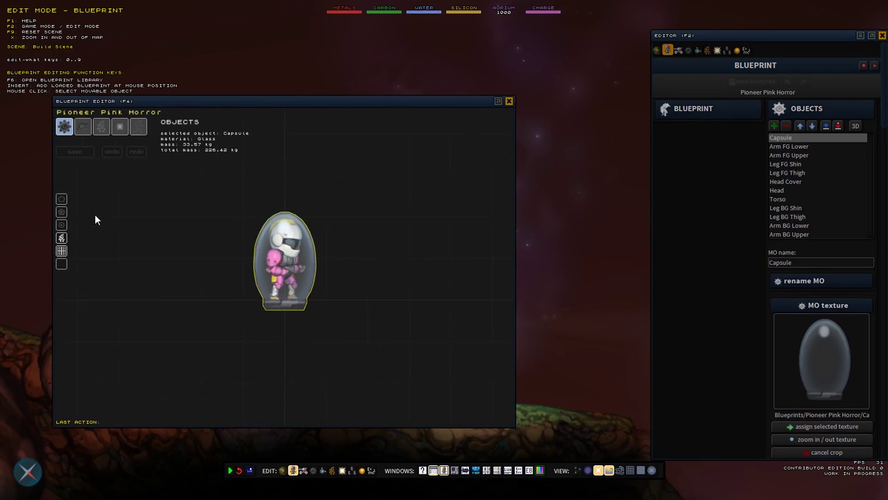
pyautogui.click(82, 126)
pyautogui.click(63, 127)
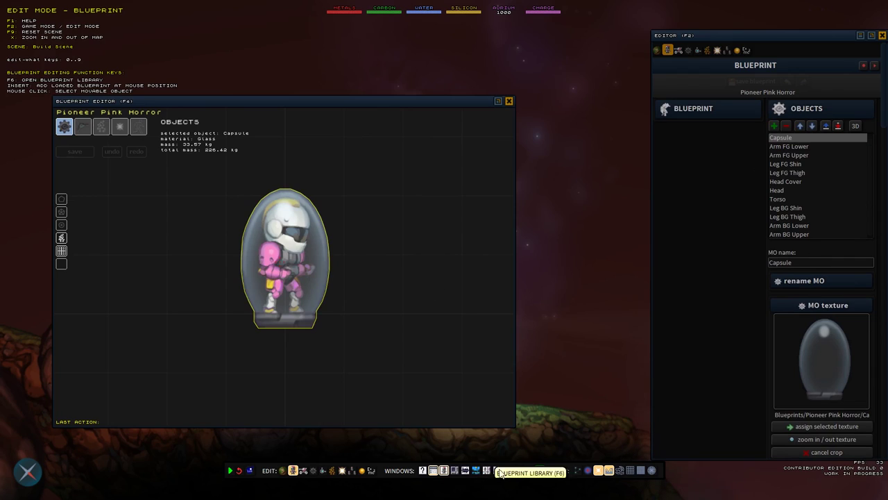
# - Add a rock object with the texture Junk/NewToys_13.png beside the capsule in the blueprint and name it Aaaa
pyautogui.click(456, 471)
pyautogui.moveTo(211, 321); pyautogui.dragTo(427, 269)
pyautogui.click(362, 141)
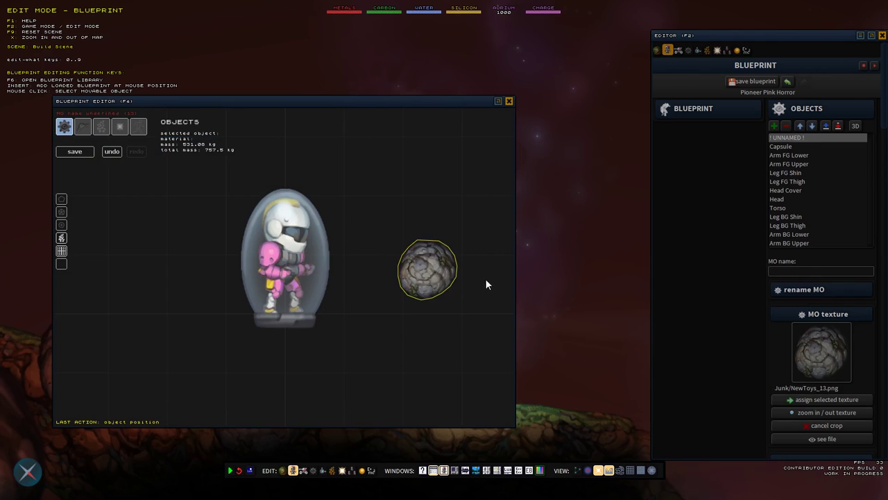
pyautogui.click(786, 271)
pyautogui.write('Aaaa')
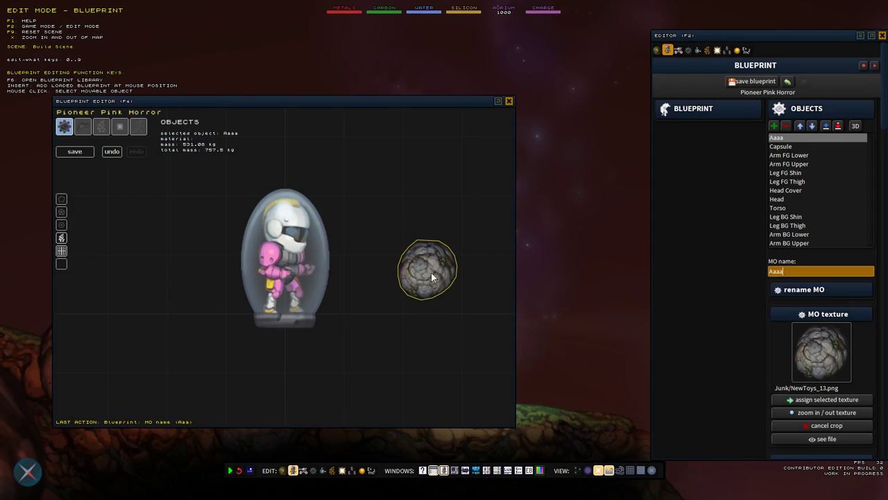
# - Move the Aaaa rock onto the top of the capsule and connect the overlapping objects there with joints
pyautogui.moveTo(430, 272); pyautogui.dragTo(289, 200)
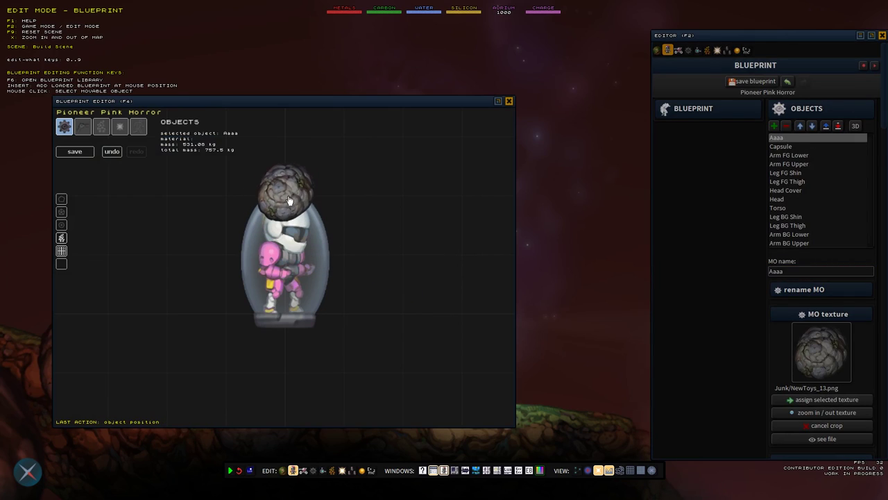
pyautogui.click(82, 125)
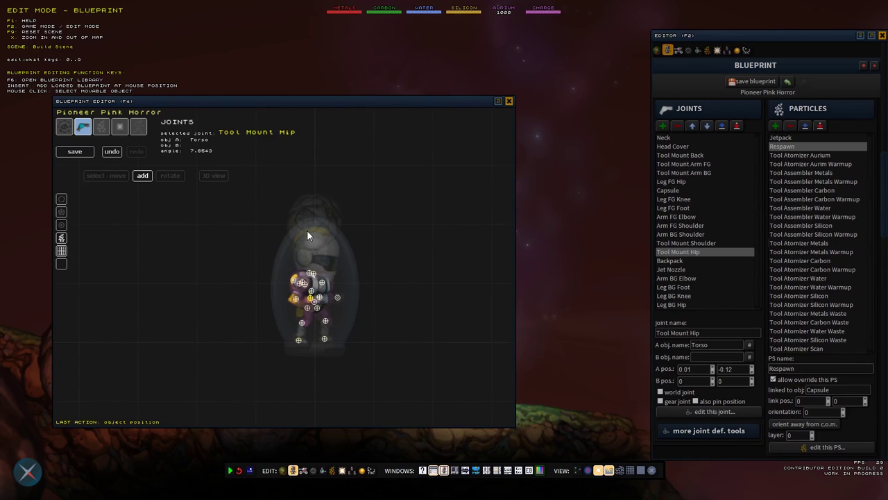
pyautogui.click(313, 235)
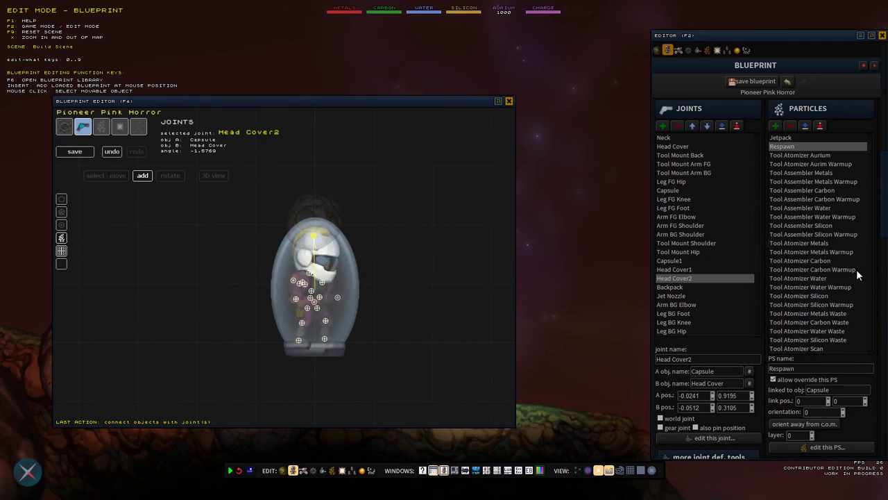
# - Open the Head Cover2 joint for editing and set its angular spring acceleration to 1000 and its angular friction to 10 rad/s²
pyautogui.scroll(5, 856, 269)
pyautogui.scroll(-5, 703, 323)
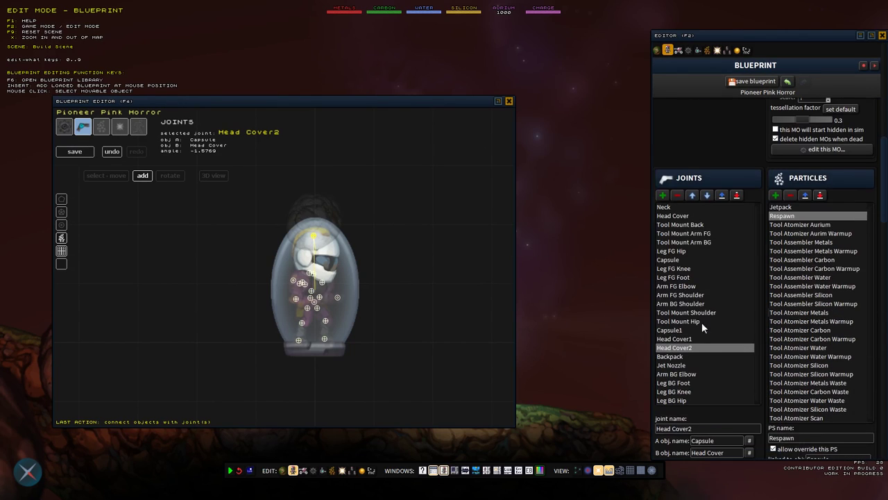
pyautogui.doubleClick(661, 345)
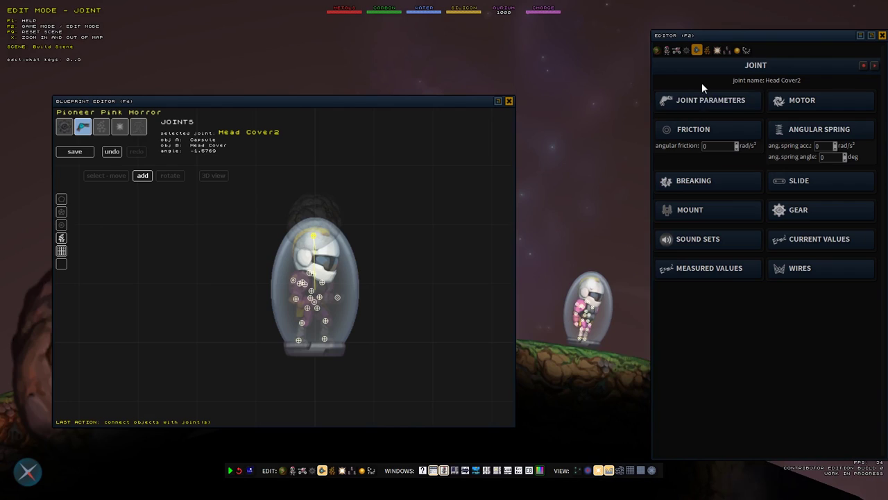
pyautogui.click(822, 145)
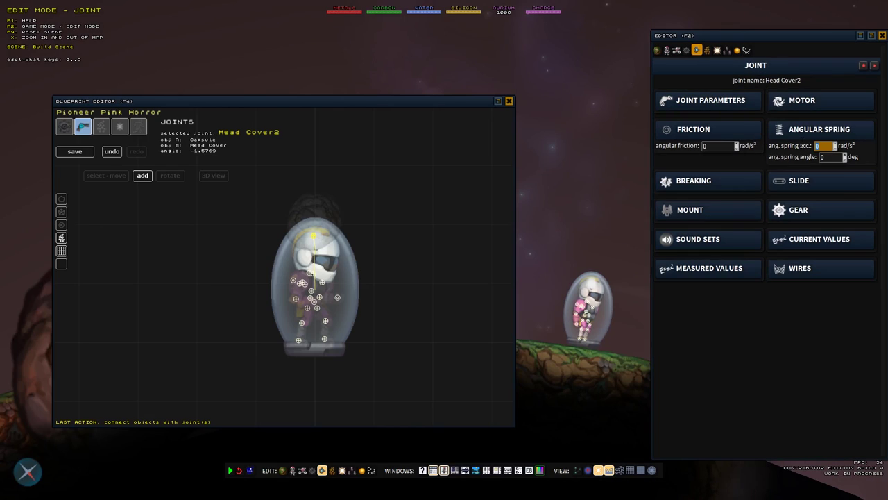
pyautogui.write('1000')
pyautogui.click(704, 145)
# - Return to blueprint editing and save the Pioneer Pink Horror blueprint
pyautogui.scroll(3, 322, 243)
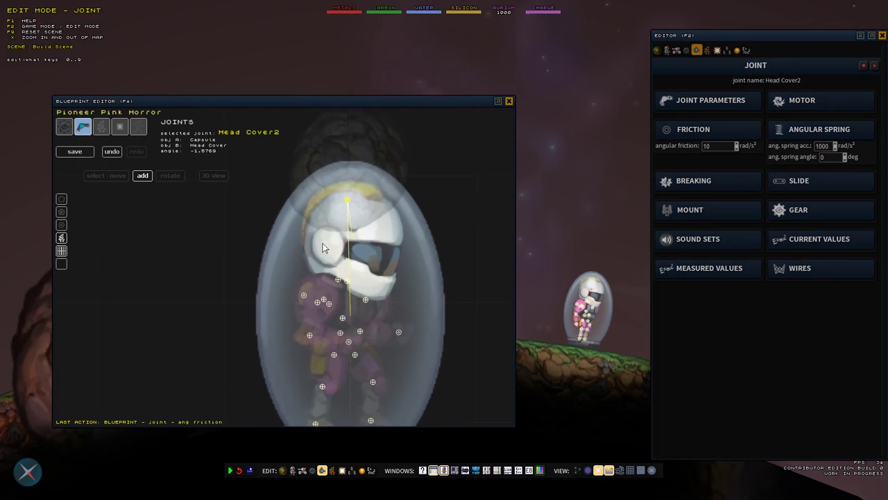
pyautogui.scroll(-5, 546, 202)
pyautogui.click(668, 50)
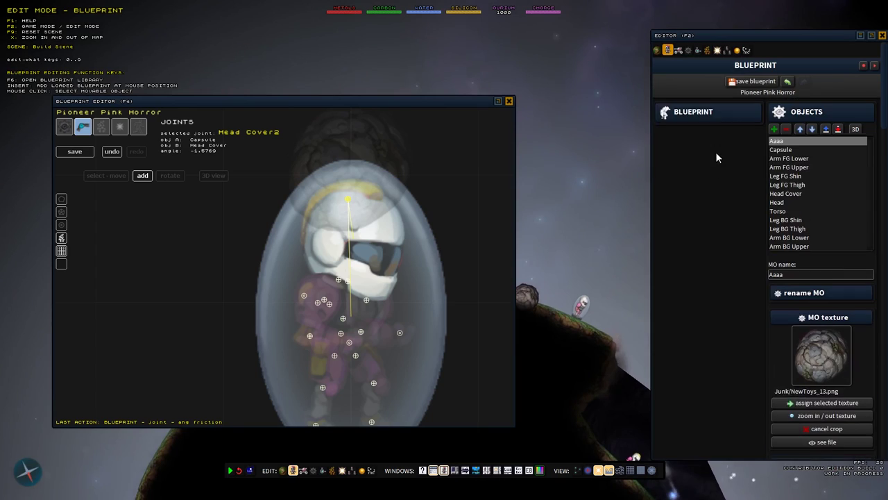
pyautogui.click(751, 82)
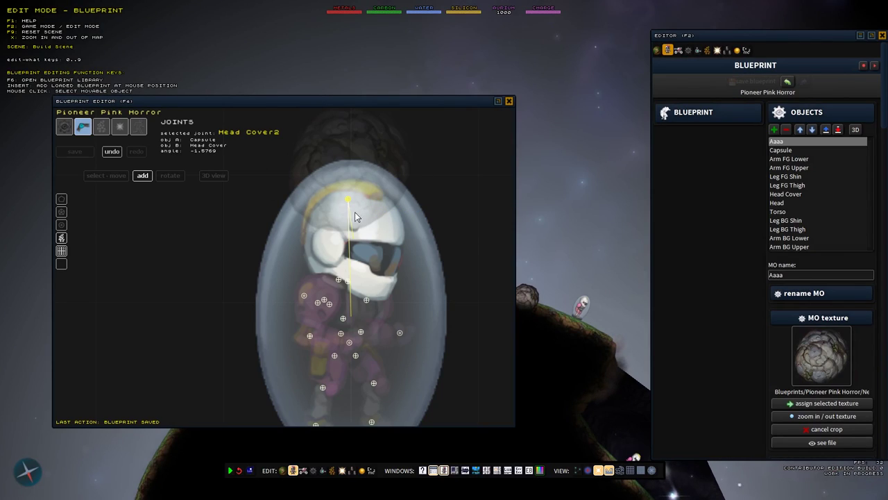
# - Expand the general blueprint settings and examine the name, tags, preview image, scaling and notes options
pyautogui.scroll(-4, 735, 250)
pyautogui.scroll(4, 722, 235)
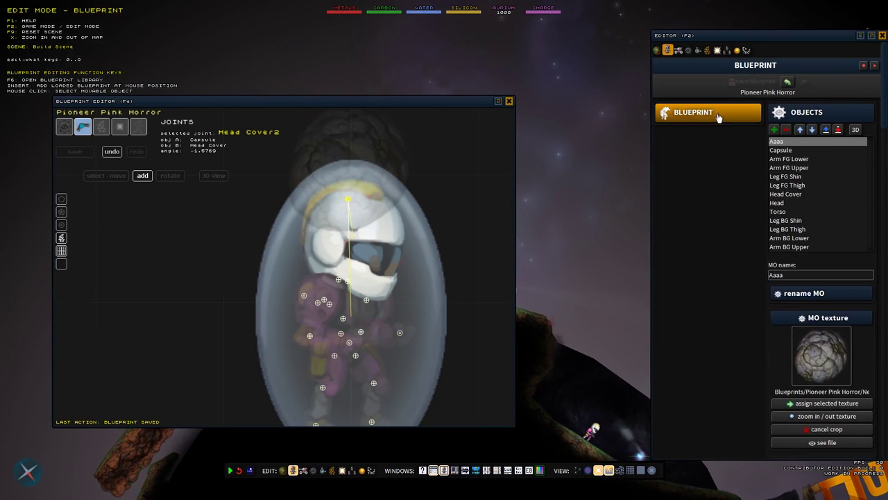
pyautogui.click(716, 115)
pyautogui.moveTo(705, 142); pyautogui.dragTo(711, 143)
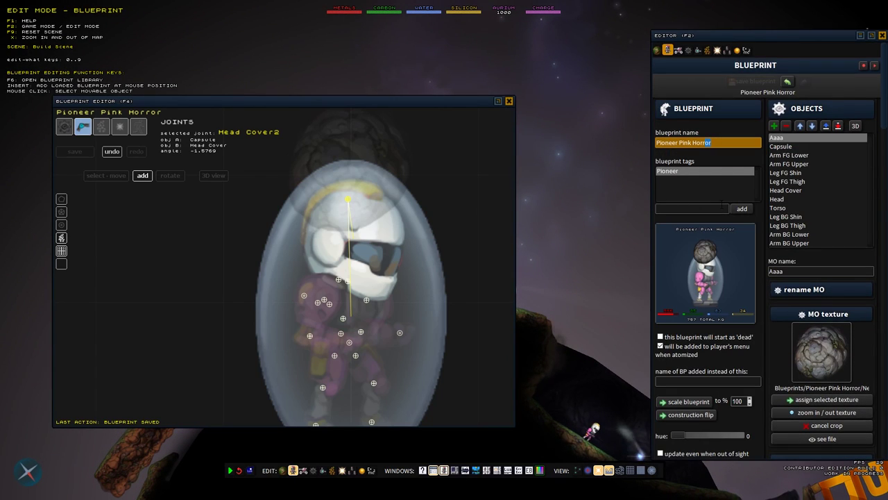
pyautogui.click(608, 236)
pyautogui.scroll(-3, 797, 238)
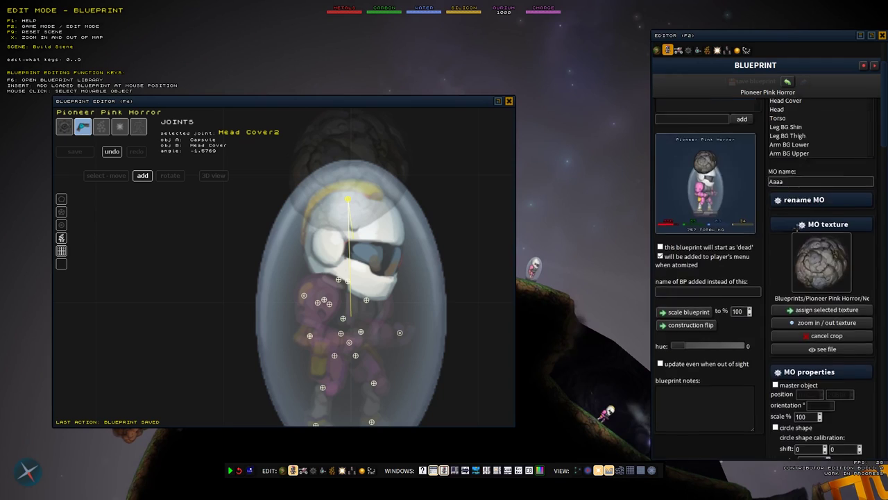
pyautogui.scroll(3, 797, 154)
# - Examine the blueprint's particle systems, selecting the jetpack one, and view the spot and omni lights
pyautogui.click(101, 127)
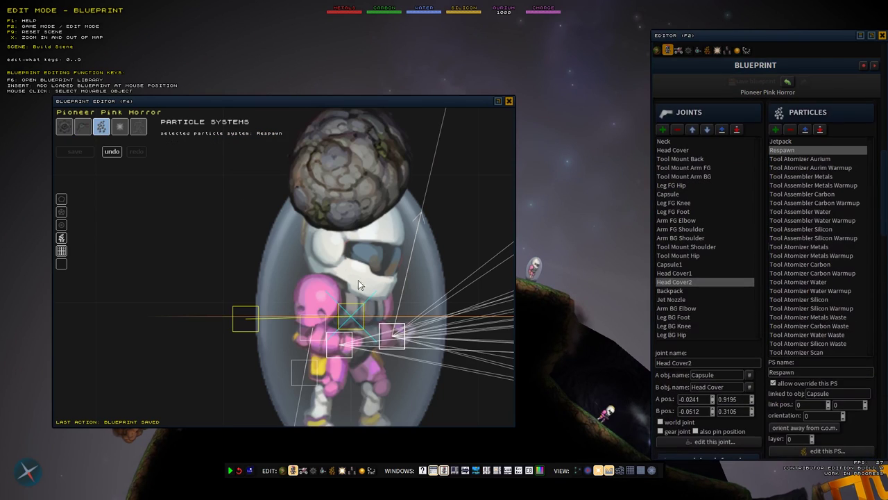
pyautogui.scroll(-3, 358, 279)
pyautogui.click(289, 287)
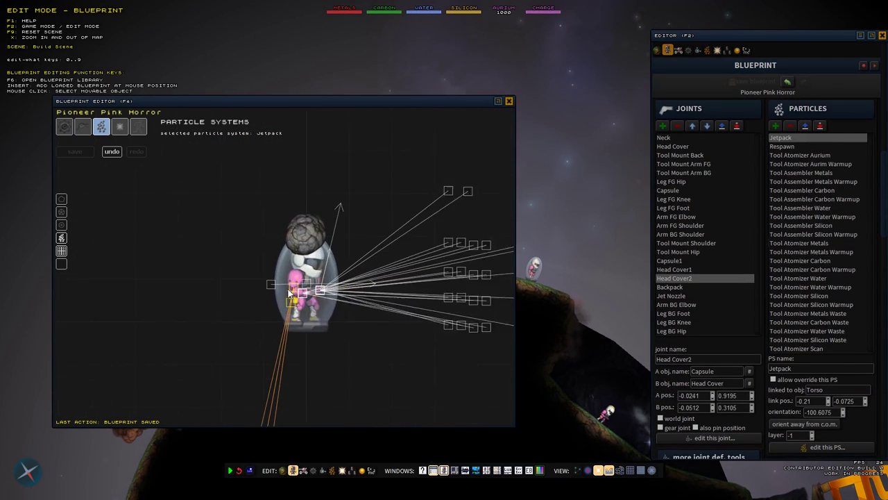
pyautogui.scroll(3, 288, 289)
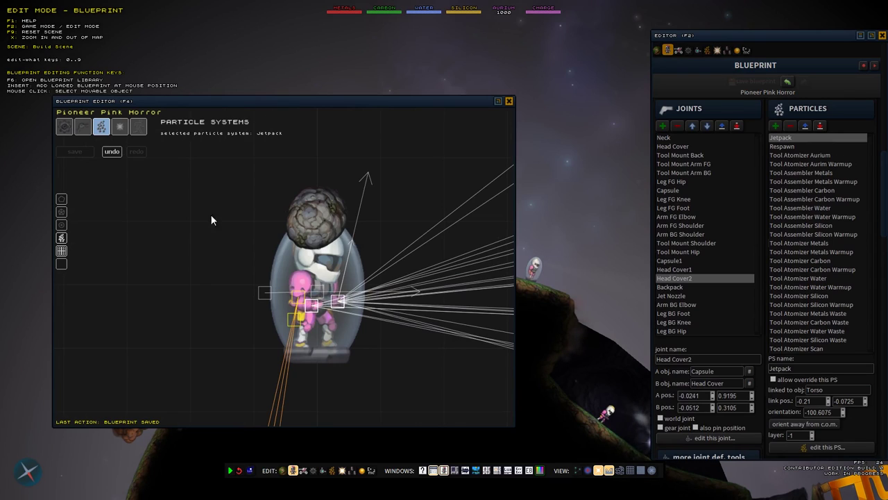
pyautogui.click(119, 126)
pyautogui.scroll(-3, 271, 276)
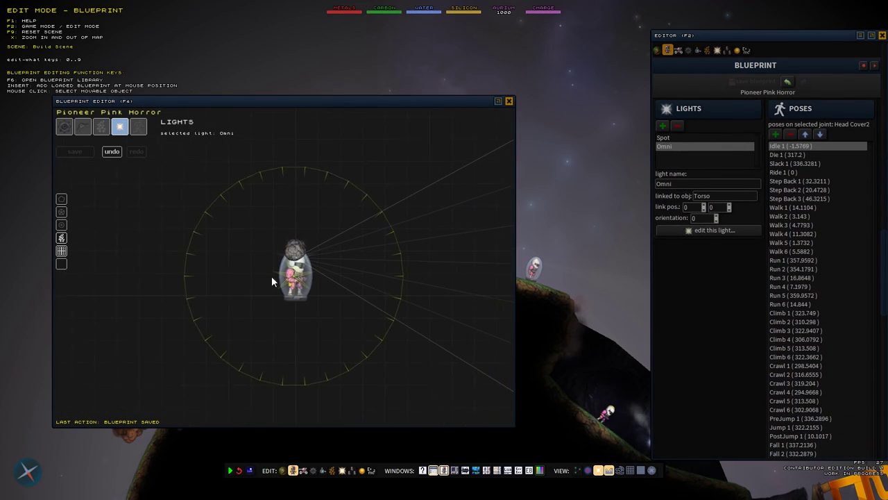
pyautogui.scroll(2, 168, 161)
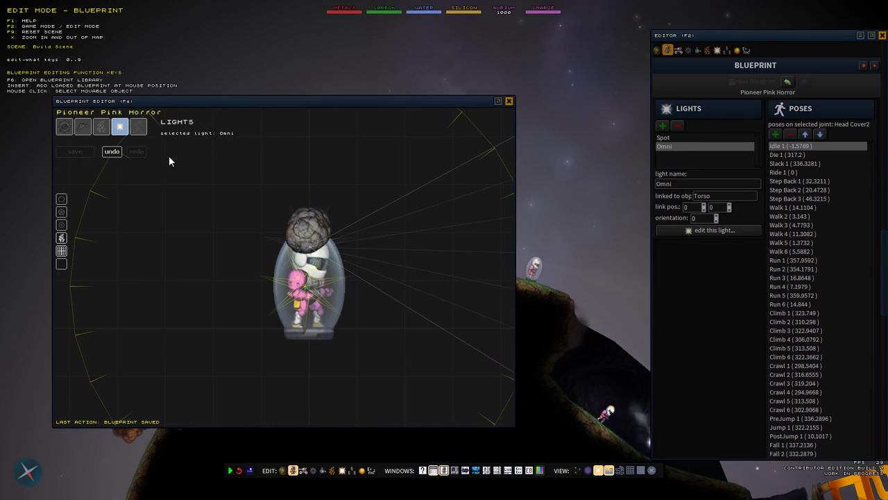
# - Switch the blueprint editor to poses and step through the climb and crawl poses to PreJump 1
pyautogui.click(139, 127)
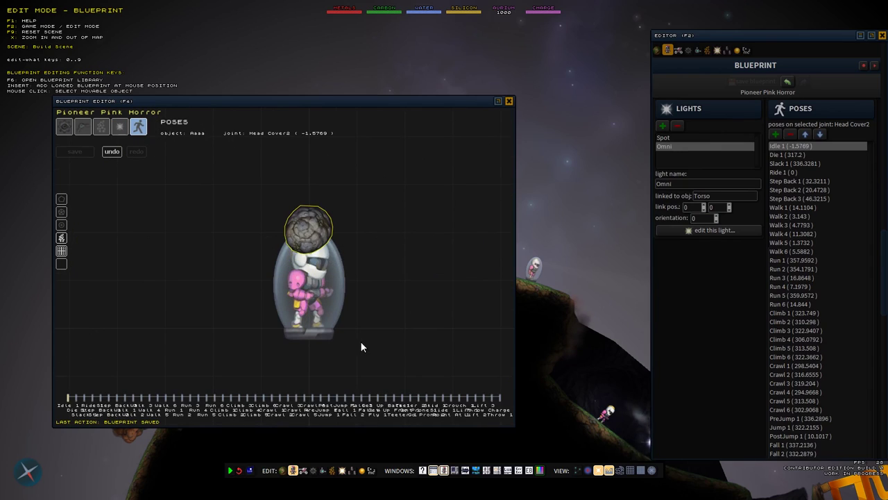
pyautogui.click(223, 396)
pyautogui.click(256, 396)
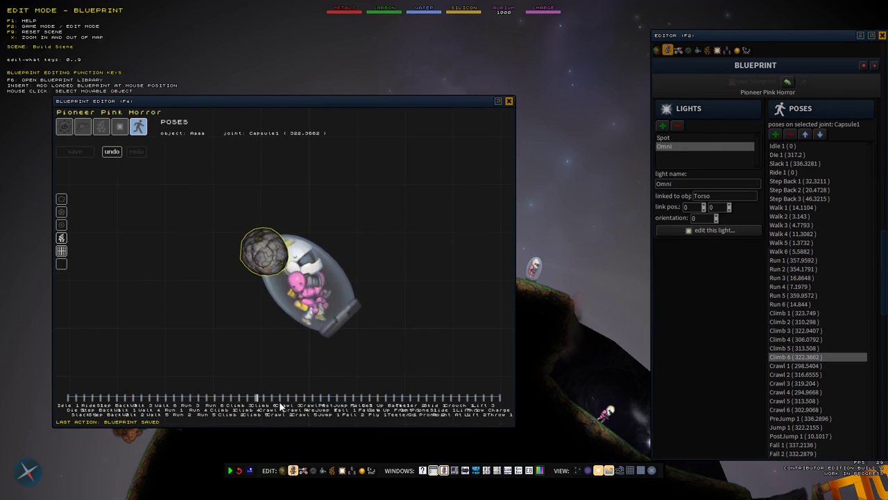
pyautogui.click(281, 401)
pyautogui.click(290, 403)
pyautogui.click(316, 406)
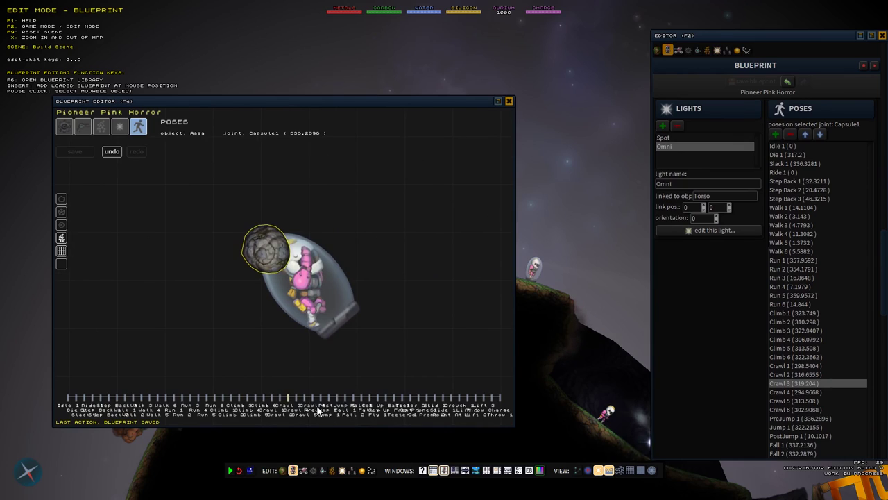
pyautogui.click(318, 406)
# - In the PreJump 1 pose, rotate the front shin at the knee and turn the rock to about 35.8° on the Capsule1 joint
pyautogui.click(309, 305)
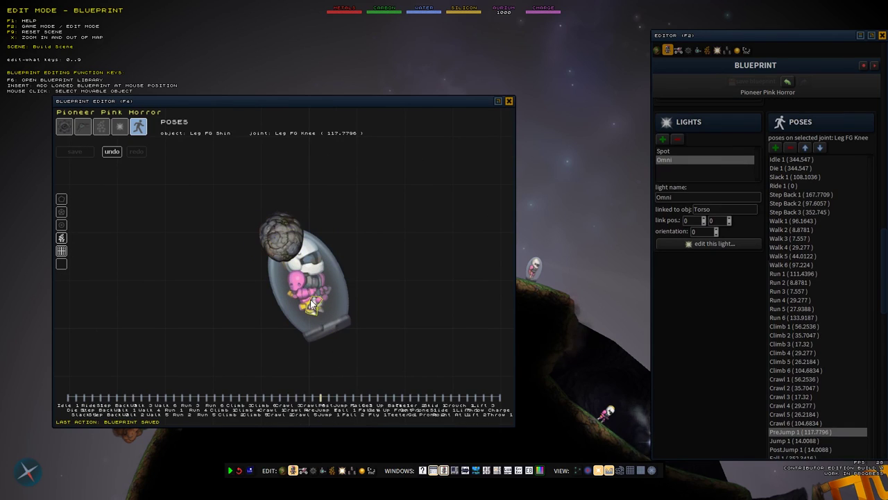
pyautogui.moveTo(310, 300); pyautogui.dragTo(295, 322)
pyautogui.click(293, 316)
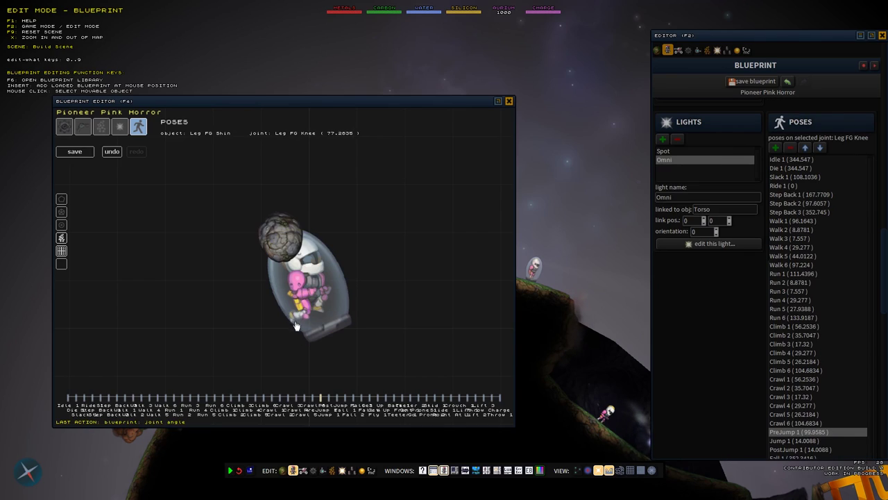
pyautogui.click(271, 231)
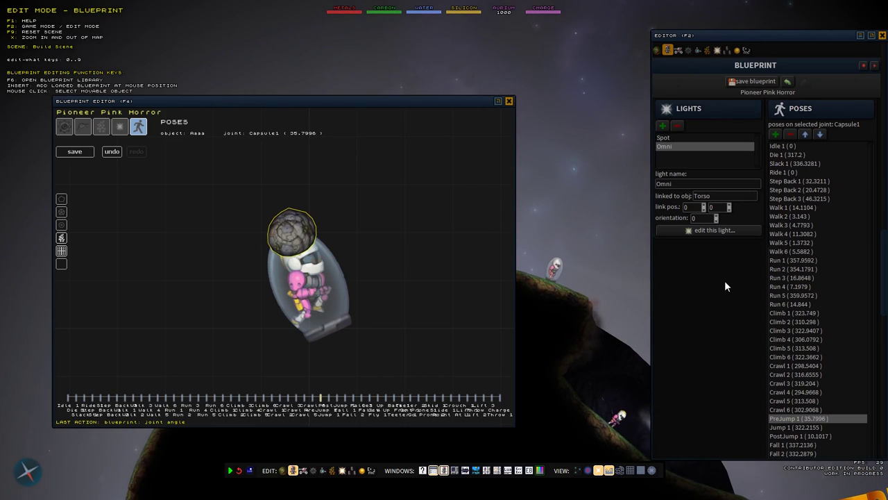
# - Examine the blueprint's script, backup and pose animation settings
pyautogui.scroll(-10, 722, 278)
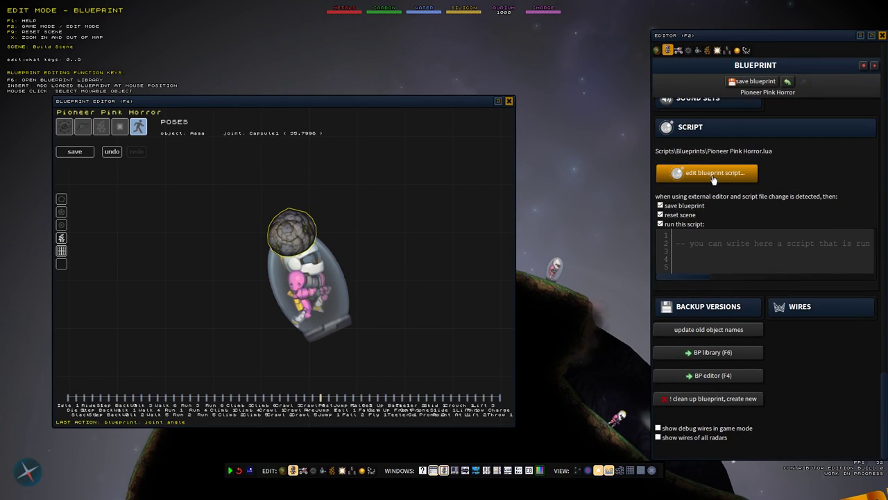
pyautogui.scroll(5, 709, 184)
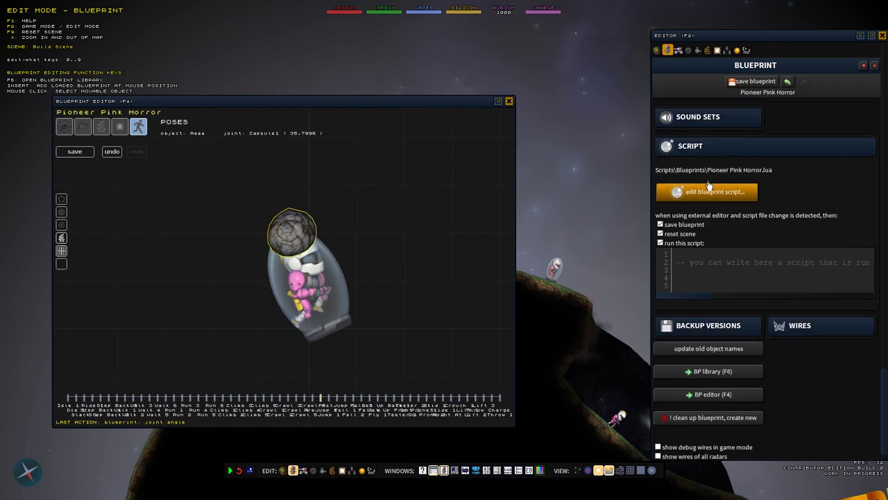
pyautogui.scroll(-5, 718, 239)
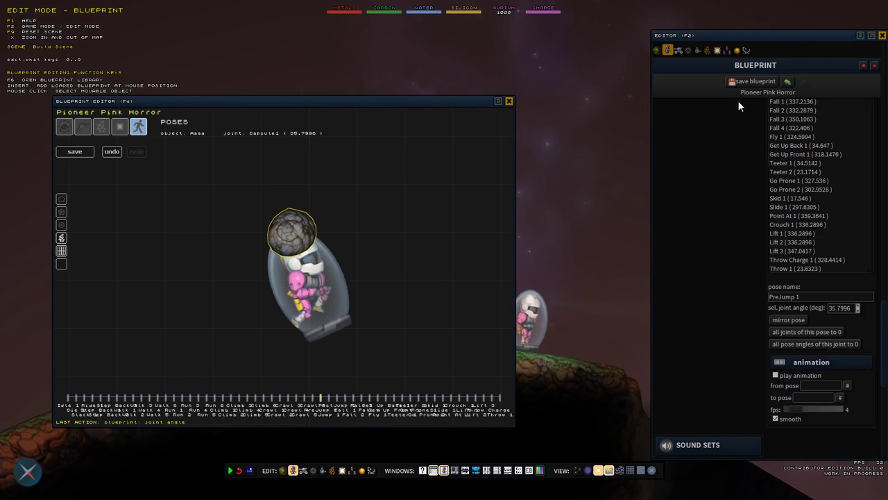
# - Save the blueprint, test the character carrying the rock in game mode, and return to edit mode
pyautogui.click(753, 82)
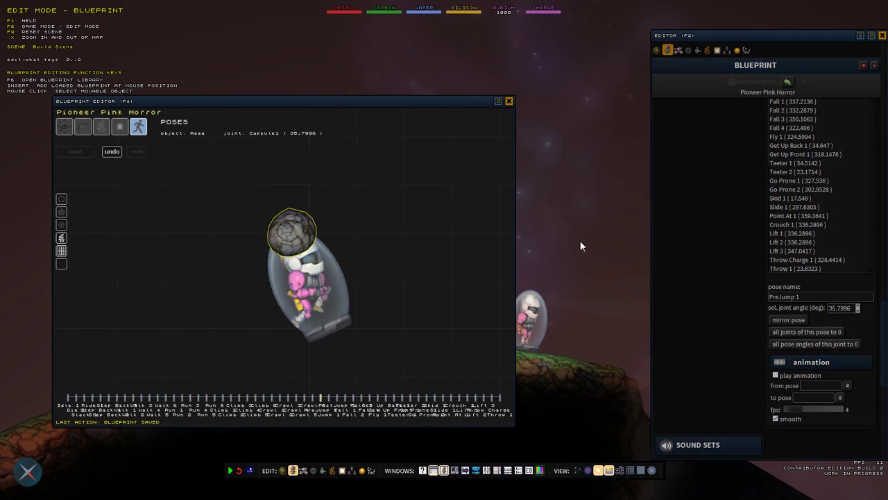
pyautogui.press('F2')
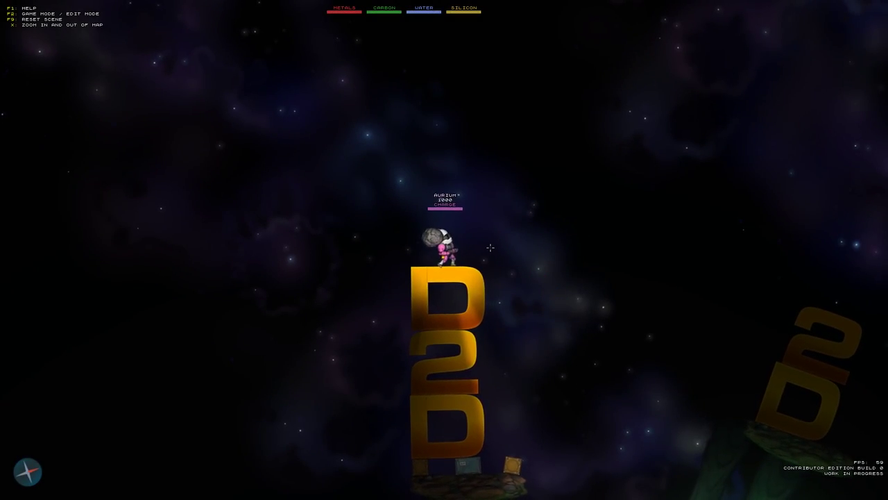
pyautogui.press('F2')
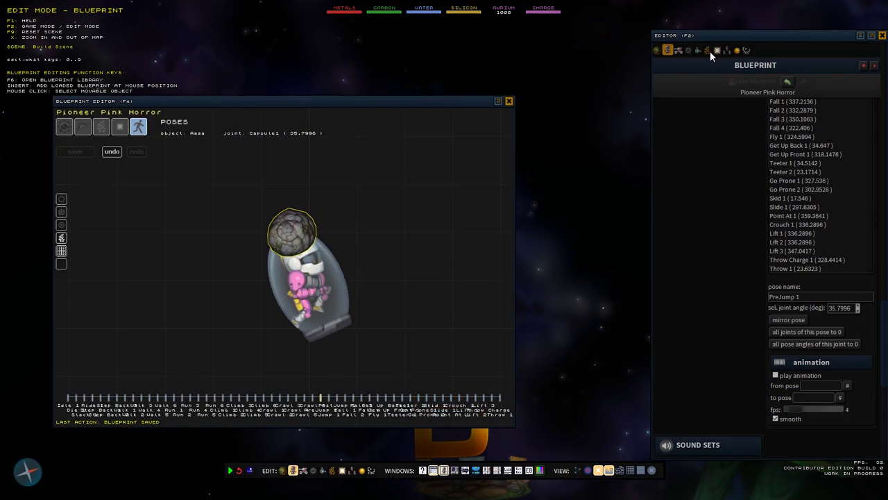
# - Switch to material editing, close the blueprint editor window, and examine the Plastic material's resources, general properties, sound sets and dent settings
pyautogui.click(737, 50)
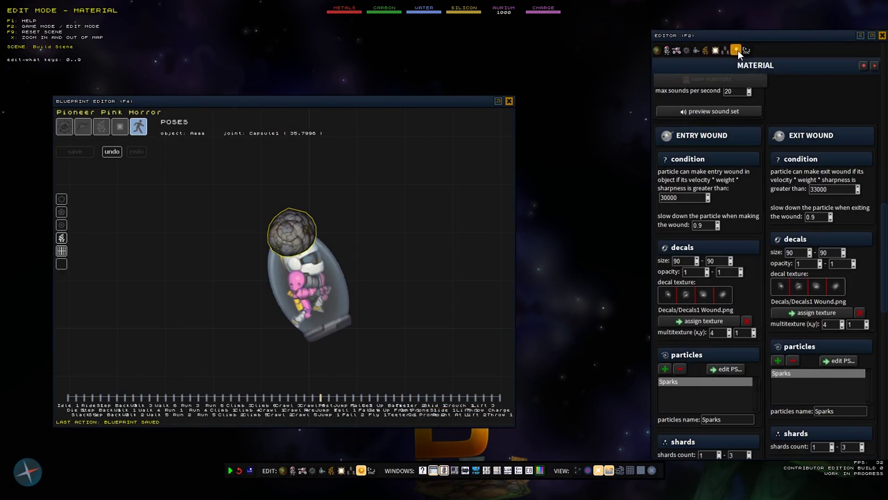
pyautogui.click(508, 102)
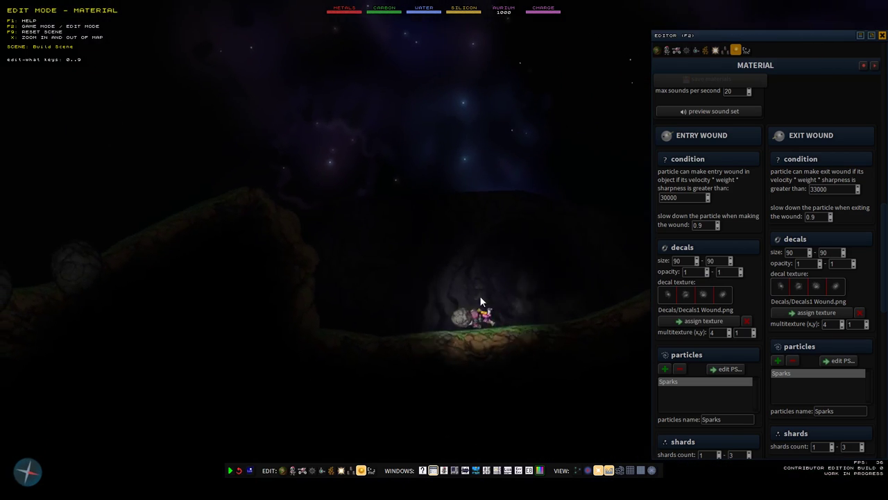
pyautogui.scroll(10, 768, 266)
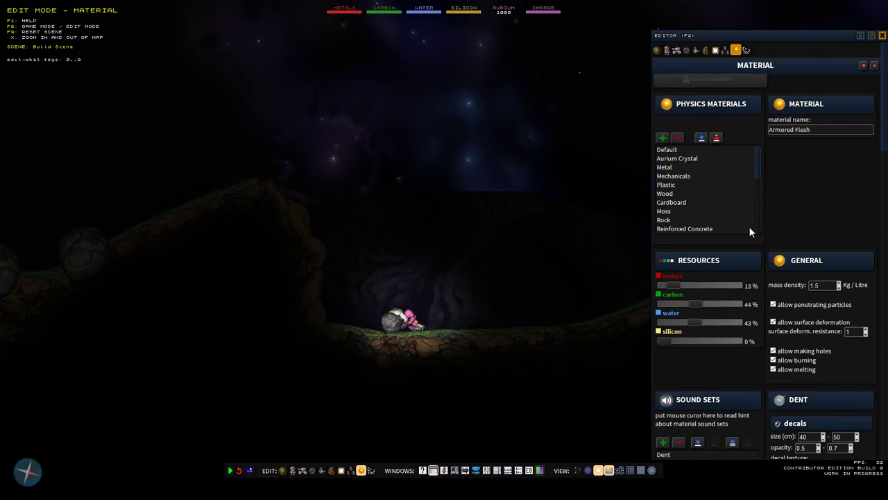
pyautogui.click(668, 184)
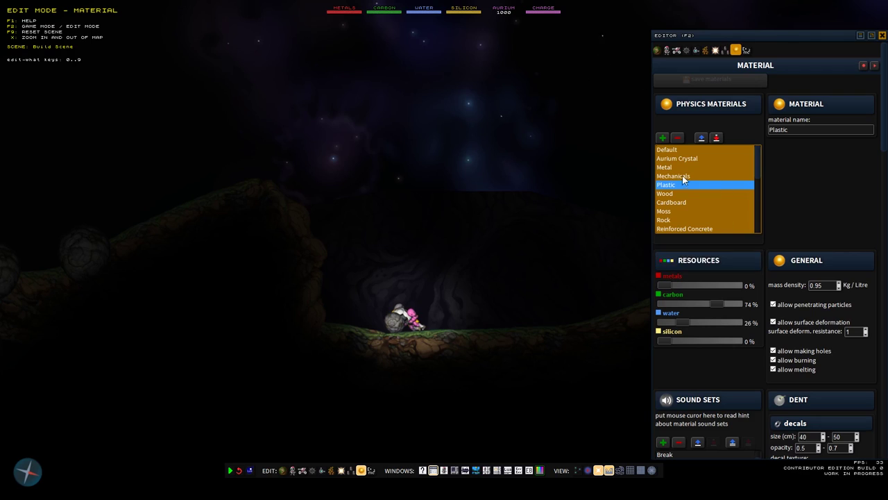
pyautogui.scroll(-5, 735, 382)
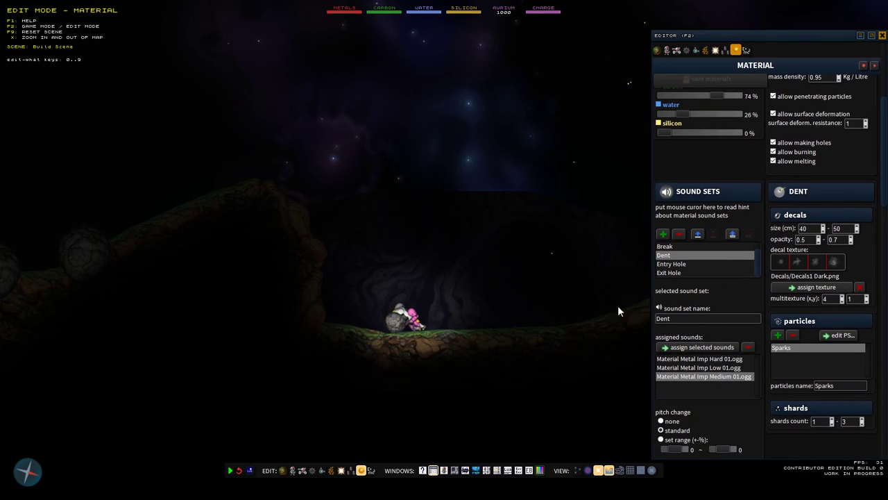
pyautogui.scroll(2, 716, 340)
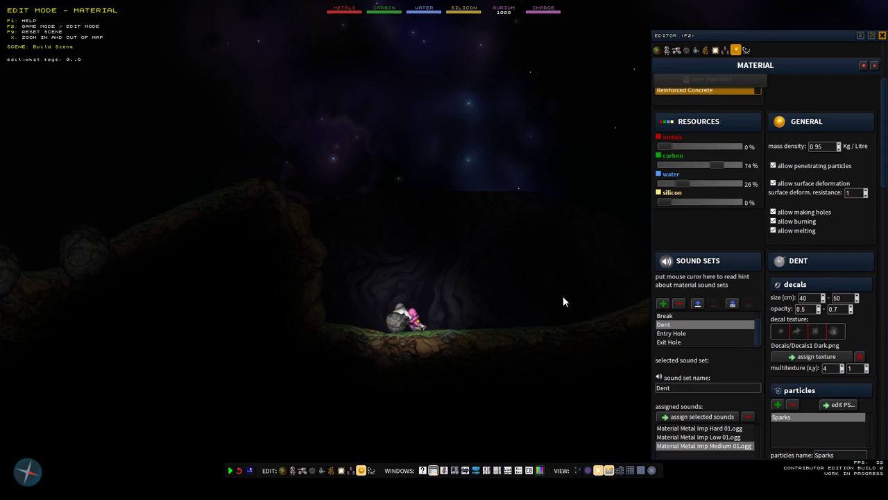
# - Examine the Plastic material's entry wound, exit wound, break and grind settings, then return to the physics materials list
pyautogui.scroll(-12, 757, 393)
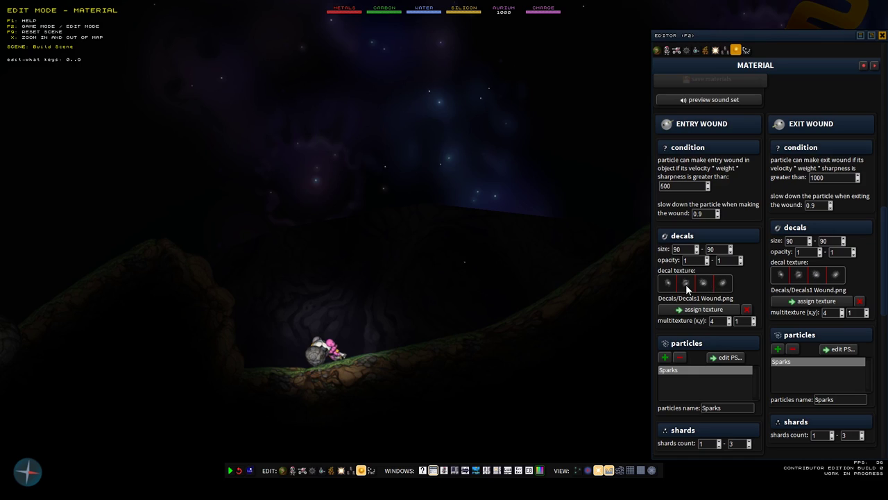
pyautogui.scroll(-5, 711, 337)
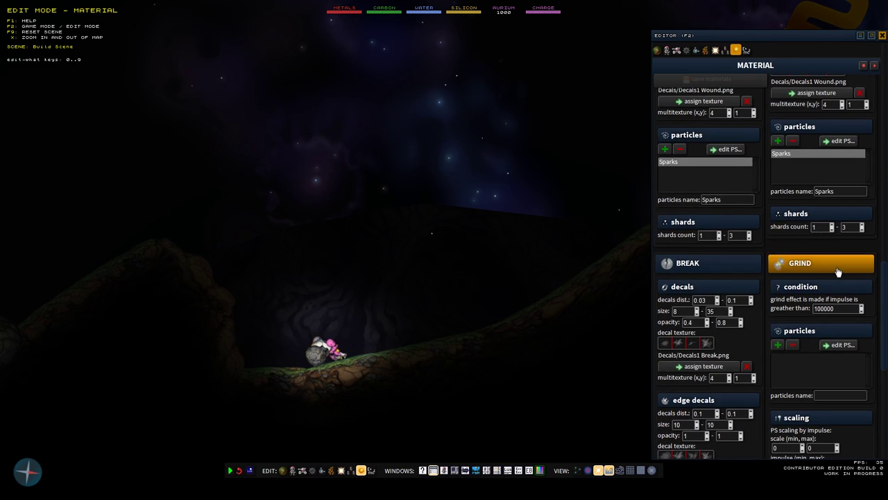
pyautogui.scroll(-5, 705, 322)
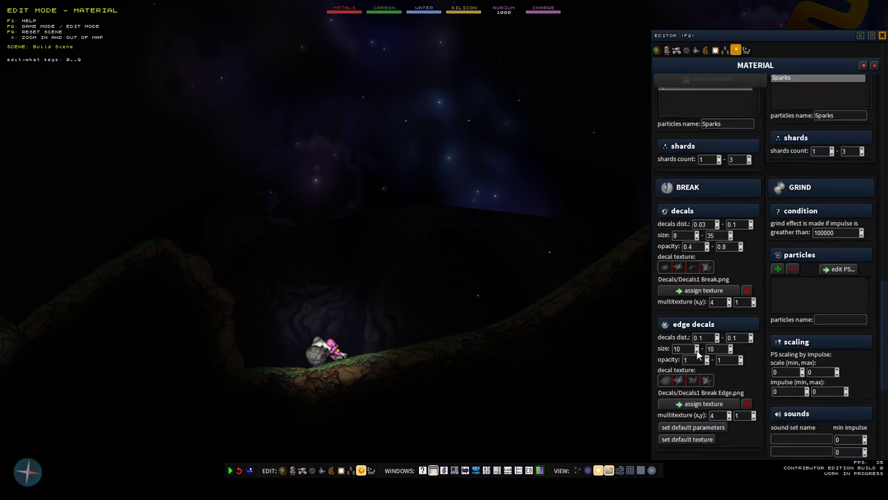
pyautogui.scroll(12, 706, 319)
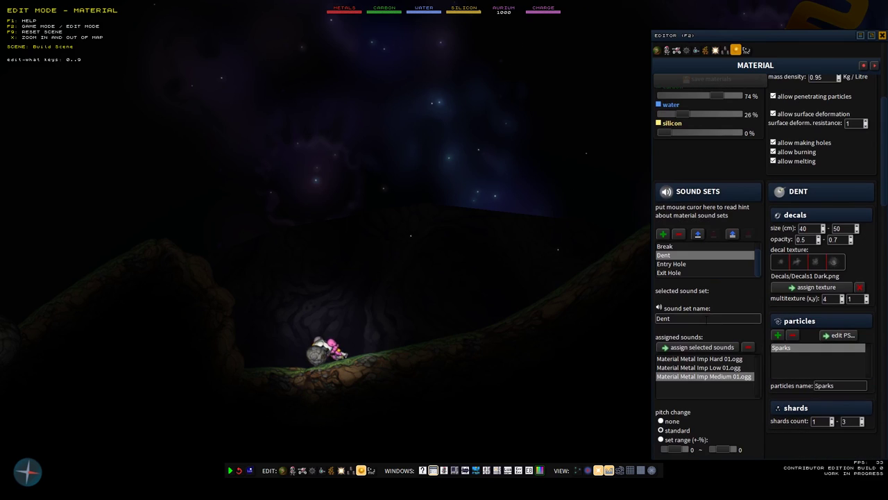
pyautogui.scroll(5, 672, 265)
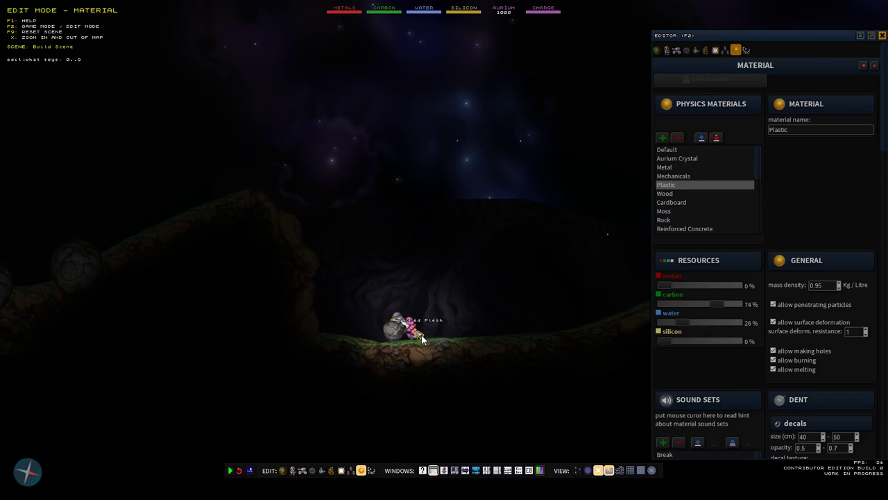
# - Switch to the tests edit mode, try changing the gamma correction, and restore its default value
pyautogui.click(747, 49)
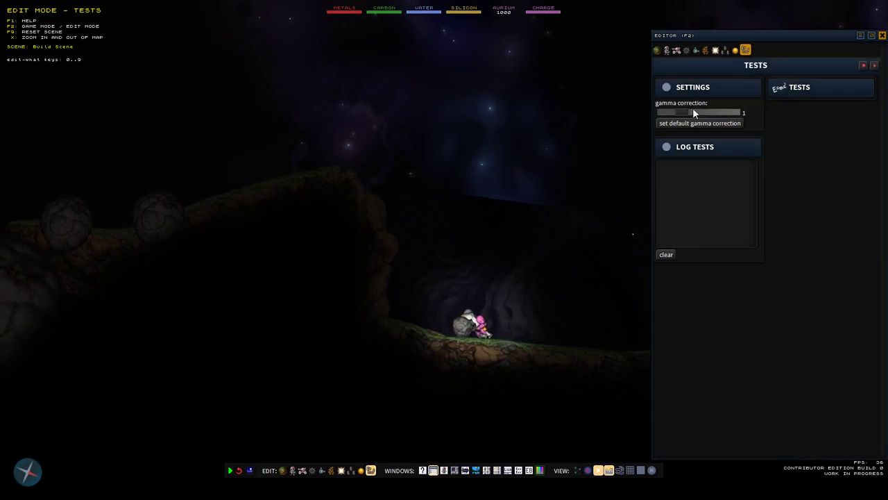
pyautogui.moveTo(692, 111); pyautogui.dragTo(675, 113)
pyautogui.click(685, 123)
pyautogui.moveTo(505, 228)
pyautogui.mouseDown()
pyautogui.moveTo(456, 211)
pyautogui.moveTo(495, 238)
pyautogui.mouseUp()
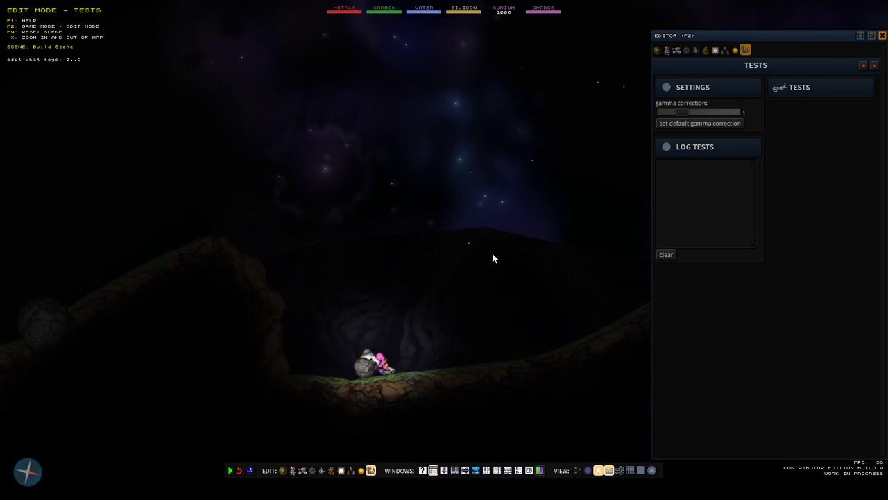
# - Open the Planetoid Pioneers guides in the in-game help, look through the popular Steam guides, and close the help
pyautogui.press('F1')
pyautogui.click(284, 197)
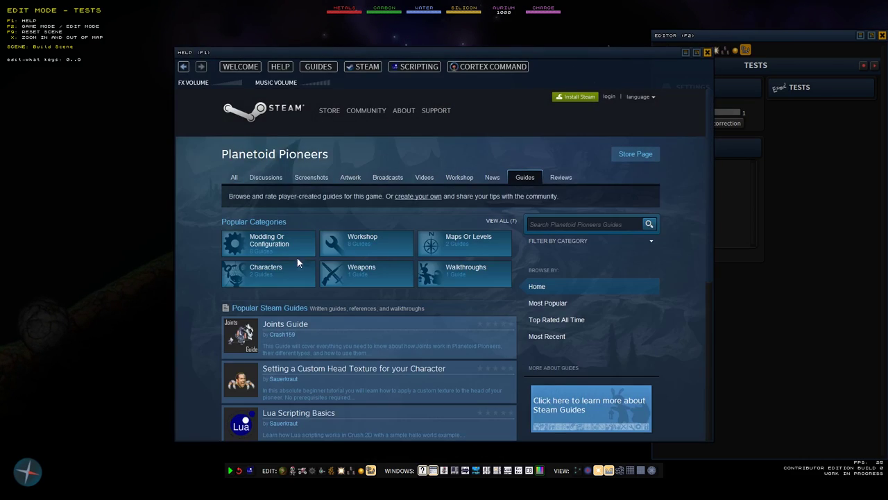
pyautogui.scroll(-5, 297, 258)
pyautogui.scroll(3, 292, 250)
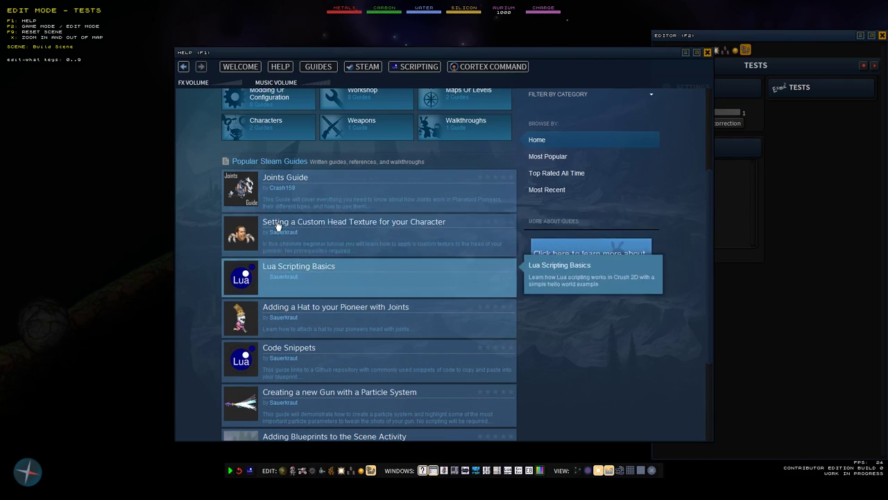
pyautogui.scroll(-2, 305, 327)
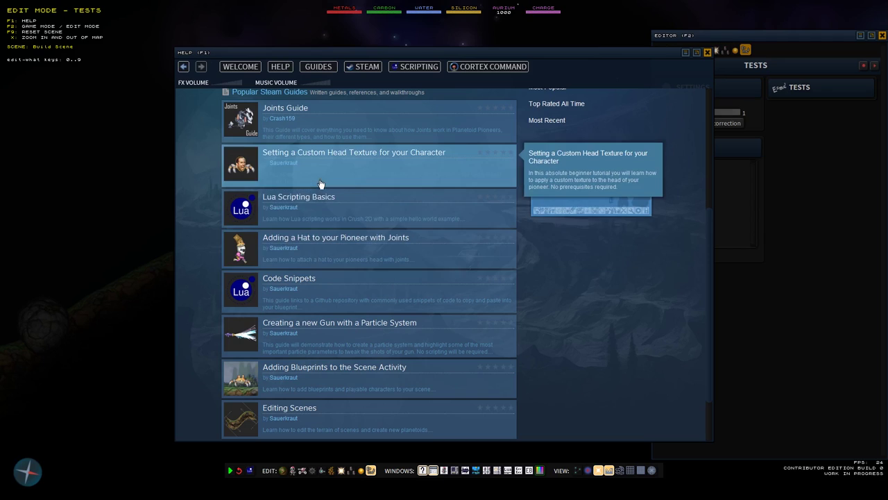
pyautogui.scroll(3, 323, 268)
pyautogui.press('F1')
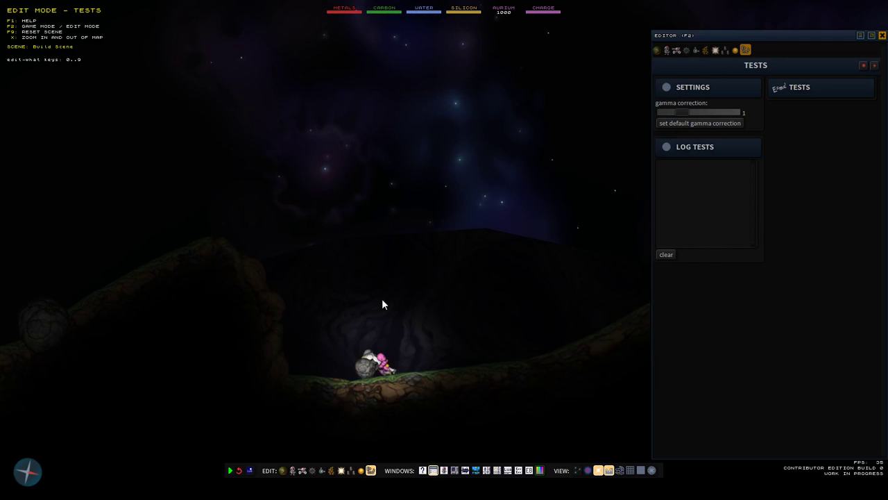